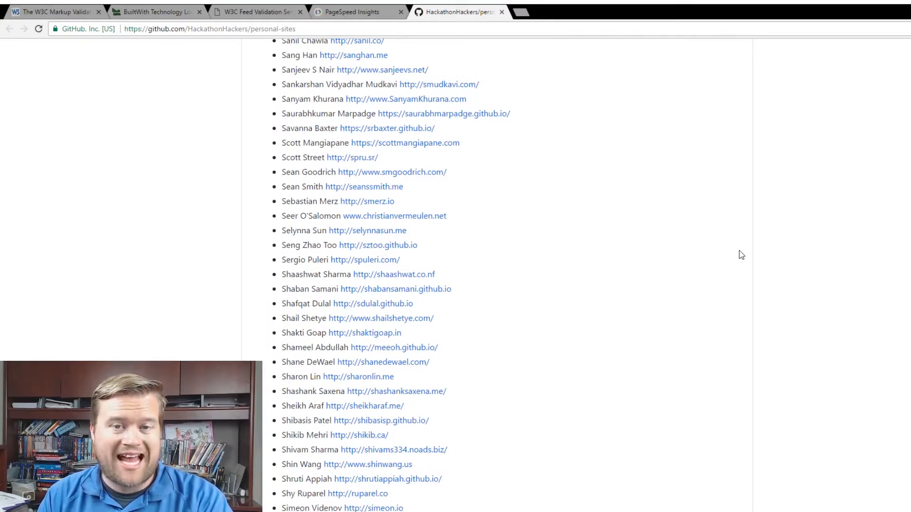
{"action": "scroll", "coordinate": [740, 254], "scroll_direction": "up", "scroll_amount": 1}
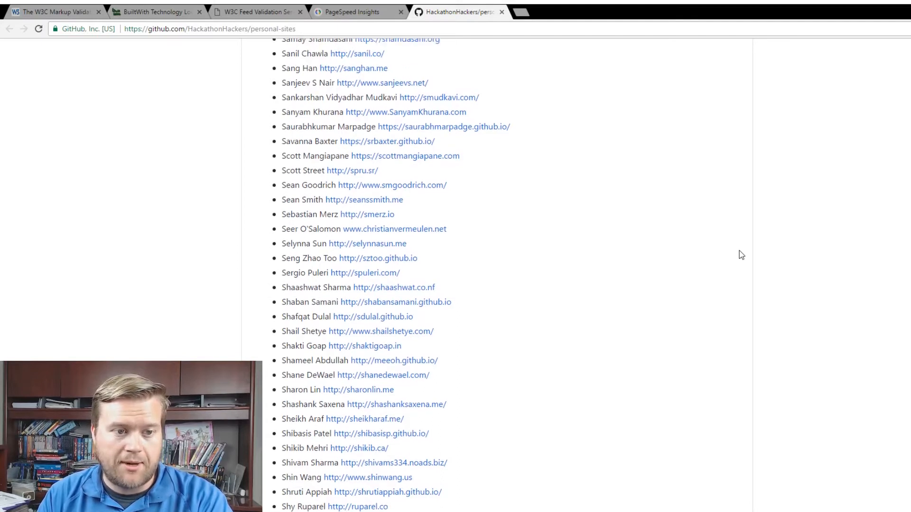
{"action": "scroll", "coordinate": [740, 254], "scroll_direction": "up", "scroll_amount": 1}
{"action": "scroll", "coordinate": [740, 255], "scroll_direction": "up", "scroll_amount": 1}
{"action": "scroll", "coordinate": [740, 254], "scroll_direction": "down", "scroll_amount": 2}
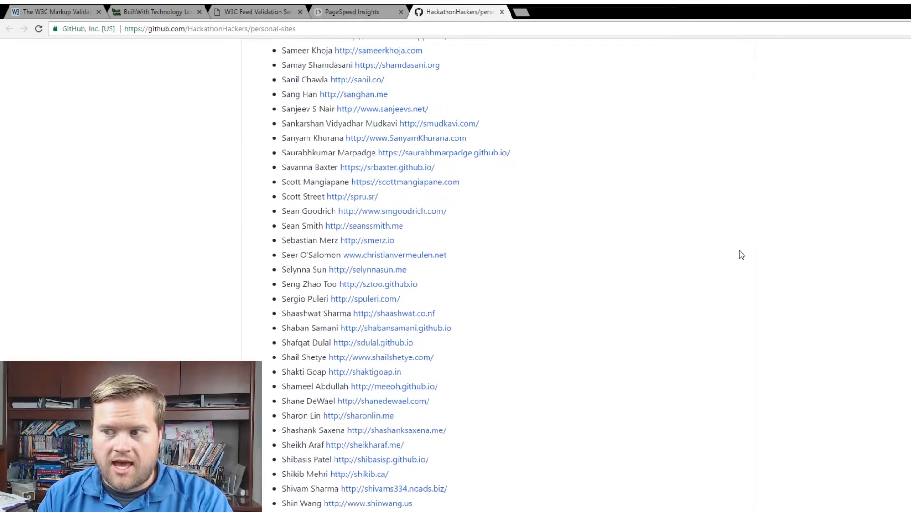
{"action": "scroll", "coordinate": [740, 254], "scroll_direction": "down", "scroll_amount": 1}
{"action": "scroll", "coordinate": [739, 250], "scroll_direction": "down", "scroll_amount": 2}
{"action": "scroll", "coordinate": [739, 251], "scroll_direction": "down", "scroll_amount": 1}
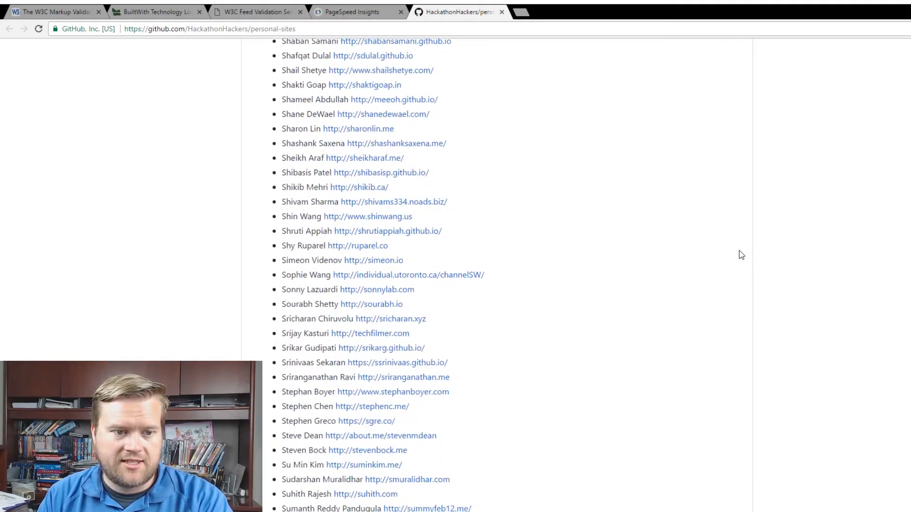
{"action": "scroll", "coordinate": [740, 254], "scroll_direction": "up", "scroll_amount": 2}
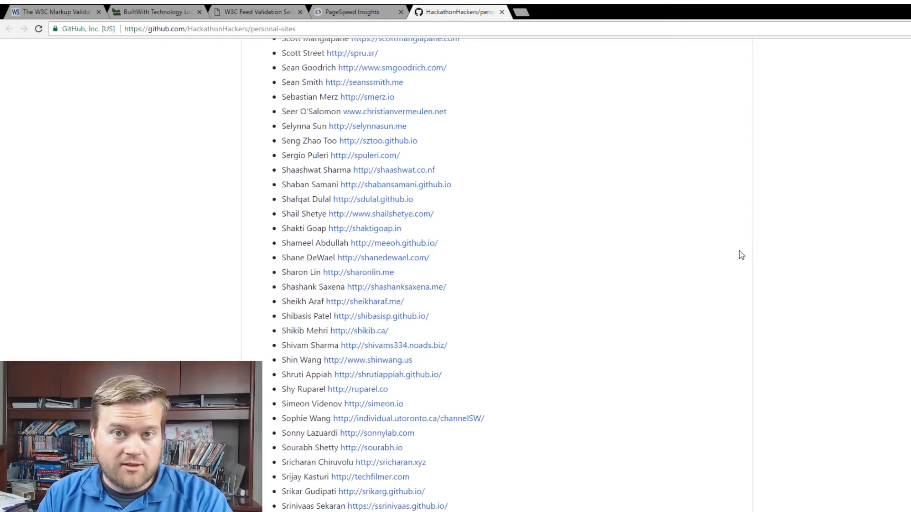
{"action": "scroll", "coordinate": [740, 254], "scroll_direction": "up", "scroll_amount": 1}
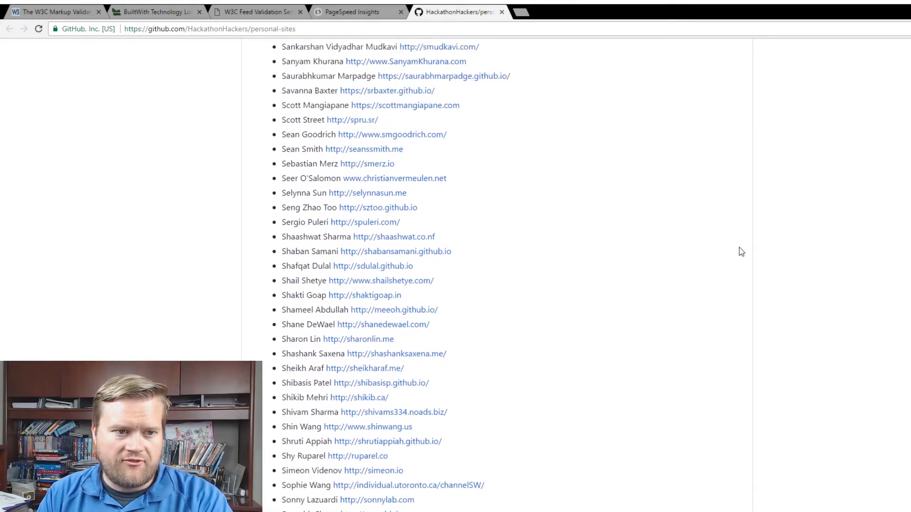
{"action": "scroll", "coordinate": [739, 253], "scroll_direction": "up", "scroll_amount": 1}
{"action": "scroll", "coordinate": [740, 252], "scroll_direction": "up", "scroll_amount": 1}
{"action": "scroll", "coordinate": [740, 251], "scroll_direction": "up", "scroll_amount": 1}
{"action": "scroll", "coordinate": [739, 253], "scroll_direction": "up", "scroll_amount": 1}
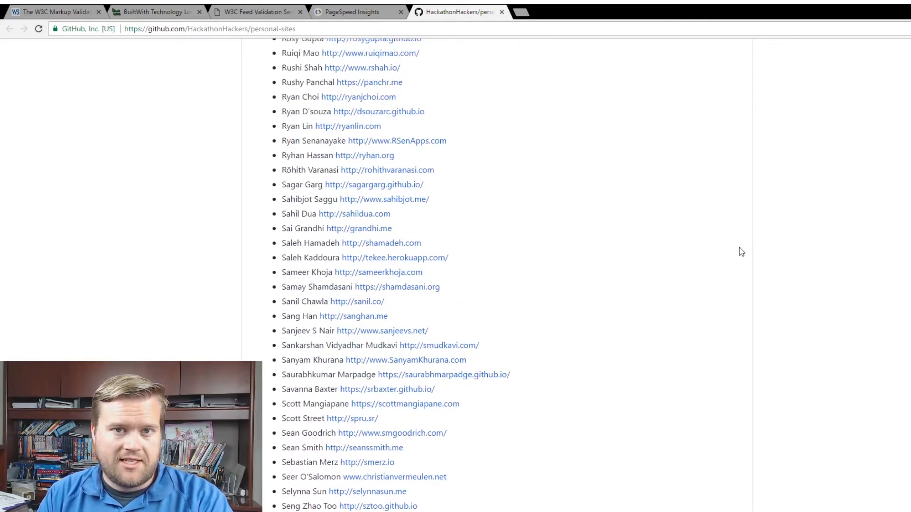
{"action": "scroll", "coordinate": [739, 252], "scroll_direction": "up", "scroll_amount": 1}
{"action": "scroll", "coordinate": [739, 252], "scroll_direction": "down", "scroll_amount": 2}
{"action": "scroll", "coordinate": [740, 252], "scroll_direction": "down", "scroll_amount": 1}
{"action": "scroll", "coordinate": [739, 251], "scroll_direction": "down", "scroll_amount": 1}
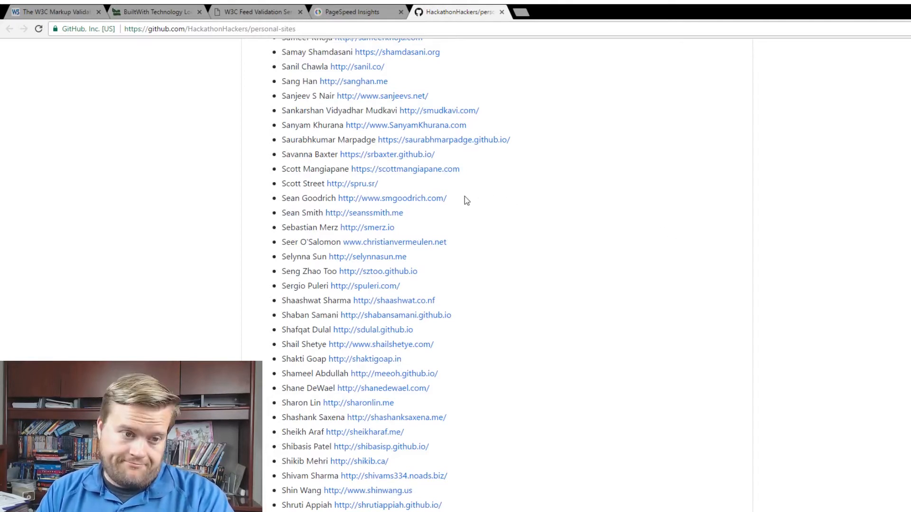
Bring up Sebastian Merz's smerz.io portfolio in its own tab.
{"action": "middle_click", "coordinate": [385, 228]}
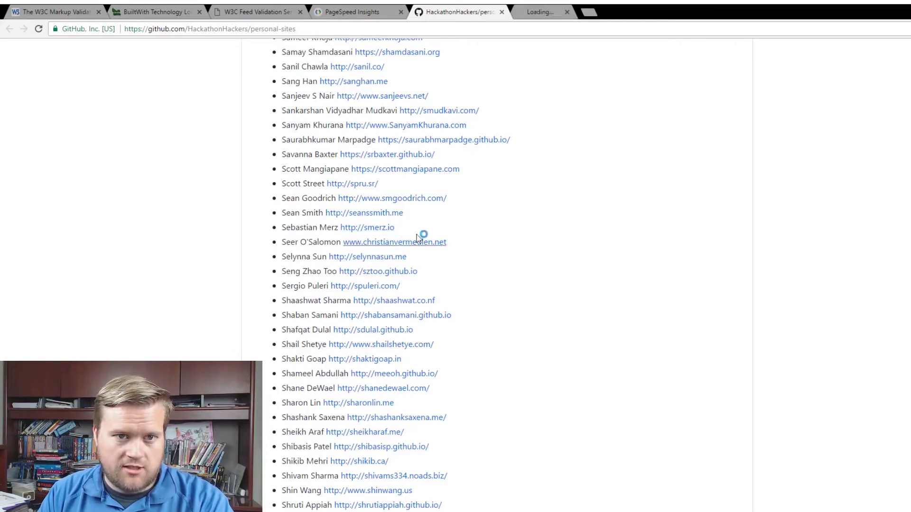
{"action": "left_click", "coordinate": [559, 12]}
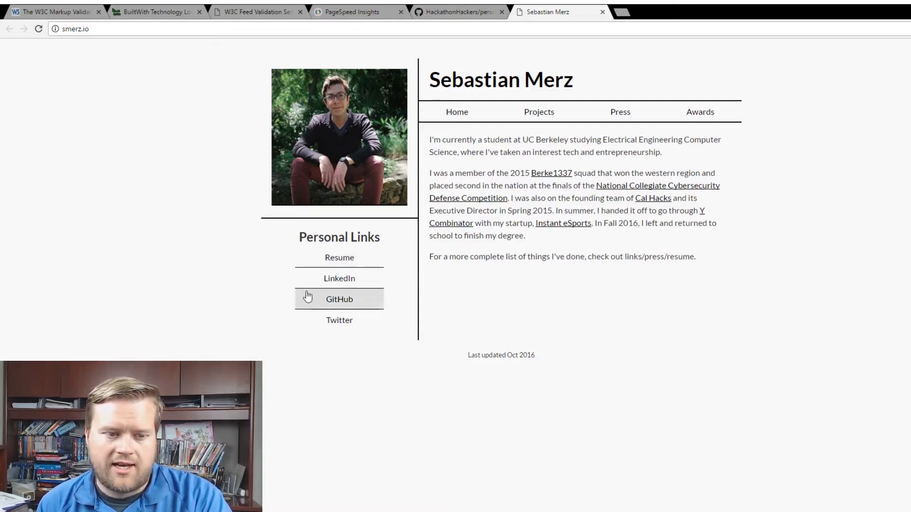
{"action": "left_click", "coordinate": [325, 283]}
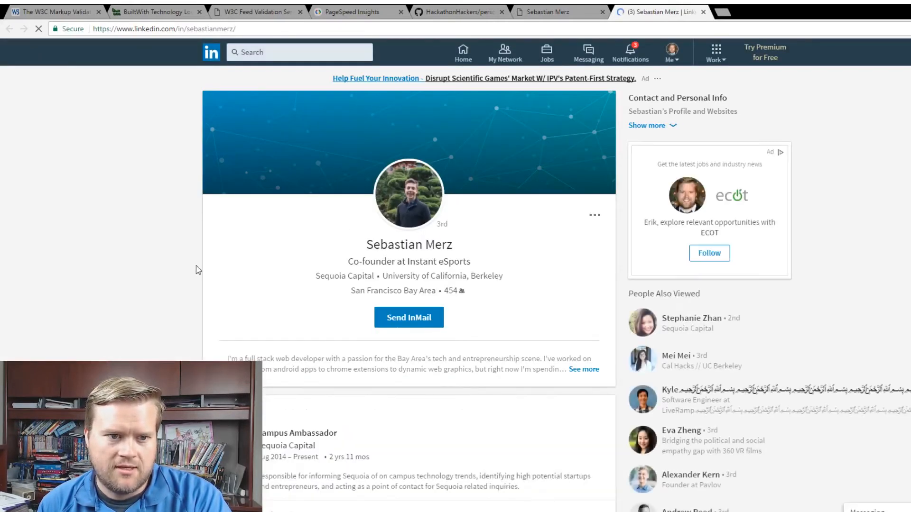
{"action": "scroll", "coordinate": [196, 270], "scroll_direction": "down", "scroll_amount": 2}
{"action": "scroll", "coordinate": [197, 270], "scroll_direction": "down", "scroll_amount": 1}
{"action": "scroll", "coordinate": [196, 270], "scroll_direction": "down", "scroll_amount": 1}
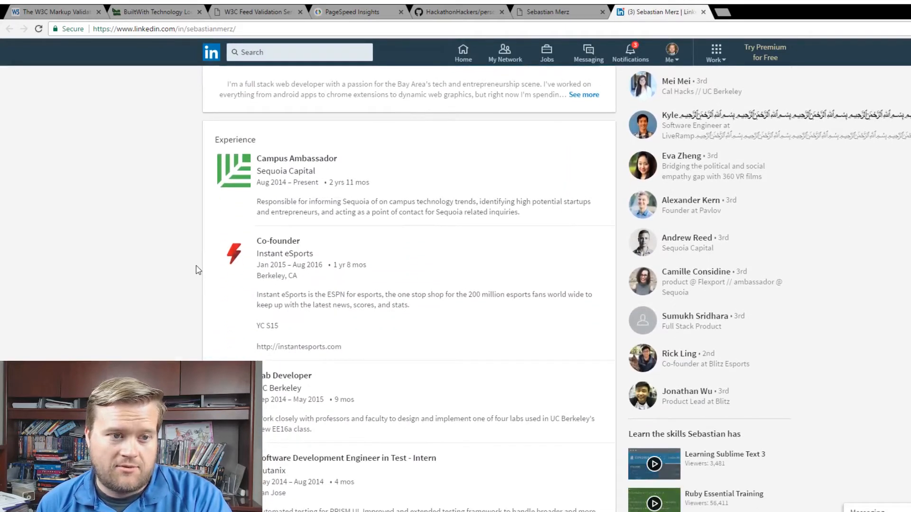
{"action": "scroll", "coordinate": [196, 270], "scroll_direction": "up", "scroll_amount": 2}
{"action": "scroll", "coordinate": [195, 269], "scroll_direction": "up", "scroll_amount": 2}
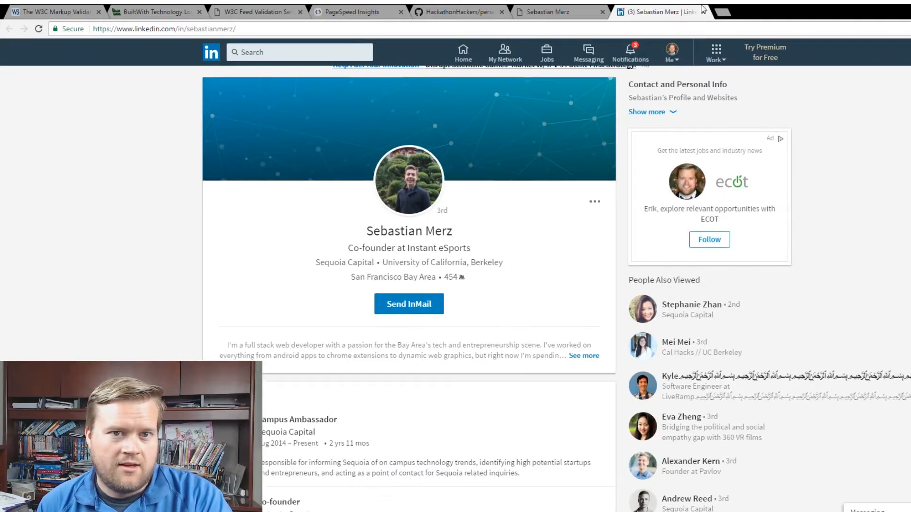
{"action": "left_click", "coordinate": [703, 12]}
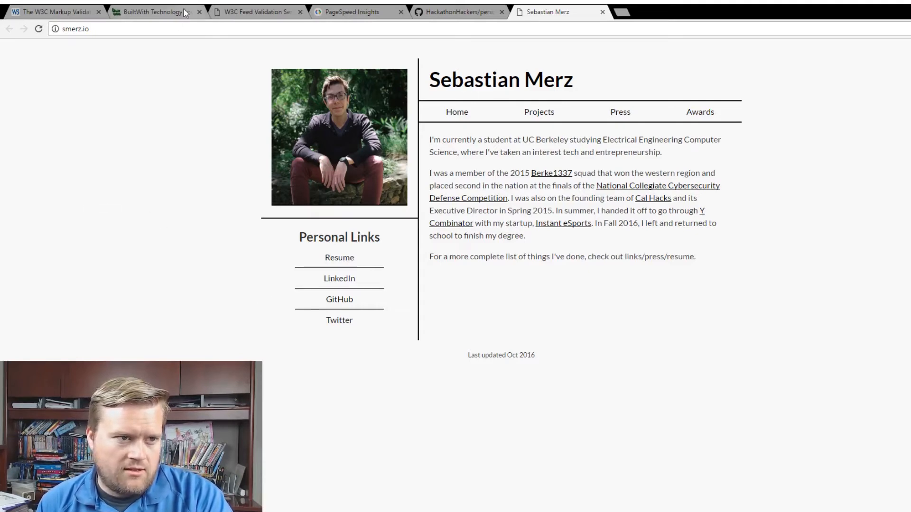
Run a BuiltWith technology lookup on the copied smerz.io address.
{"action": "left_click", "coordinate": [150, 28]}
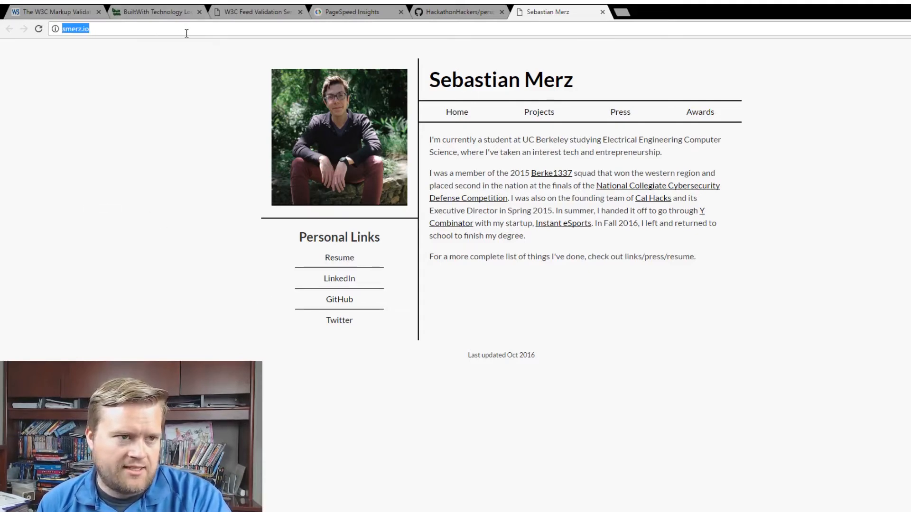
{"action": "left_click", "coordinate": [175, 12]}
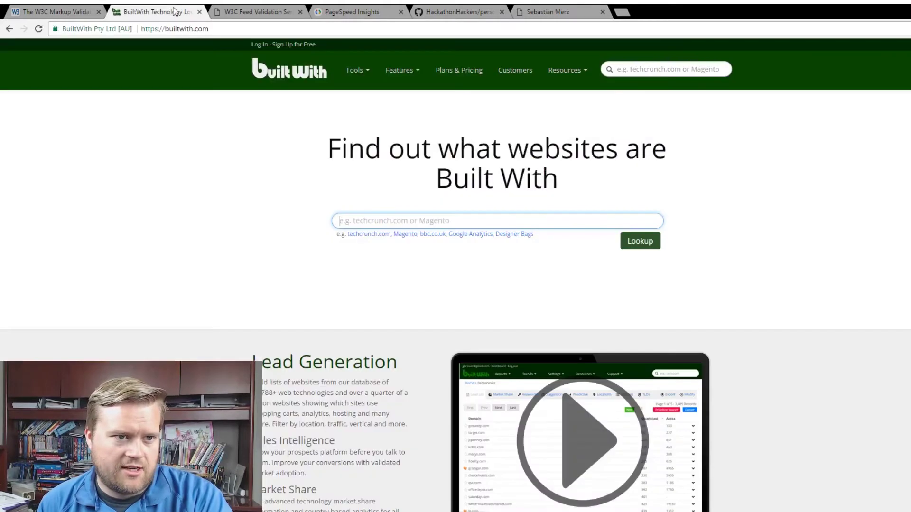
{"action": "left_click", "coordinate": [449, 222]}
{"action": "type", "text": "http://smerz.io/"}
{"action": "left_click", "coordinate": [625, 242]}
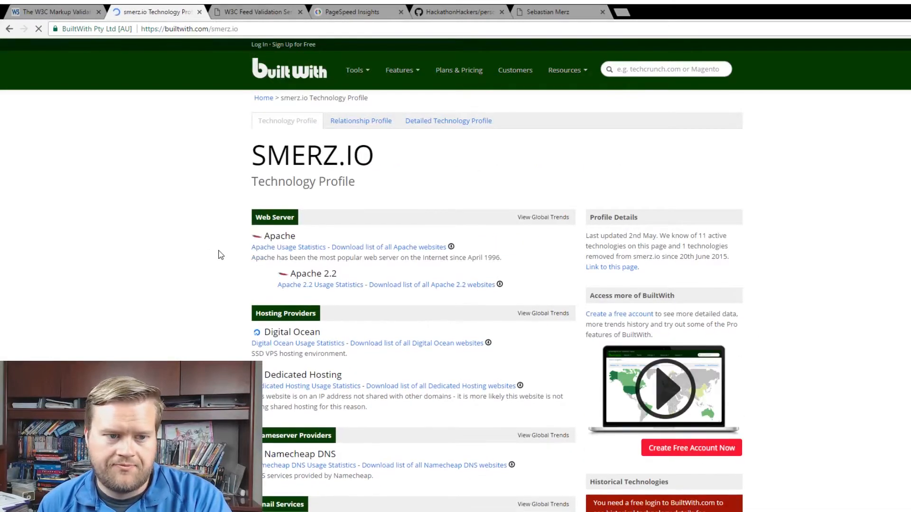
{"action": "scroll", "coordinate": [220, 254], "scroll_direction": "down", "scroll_amount": 2}
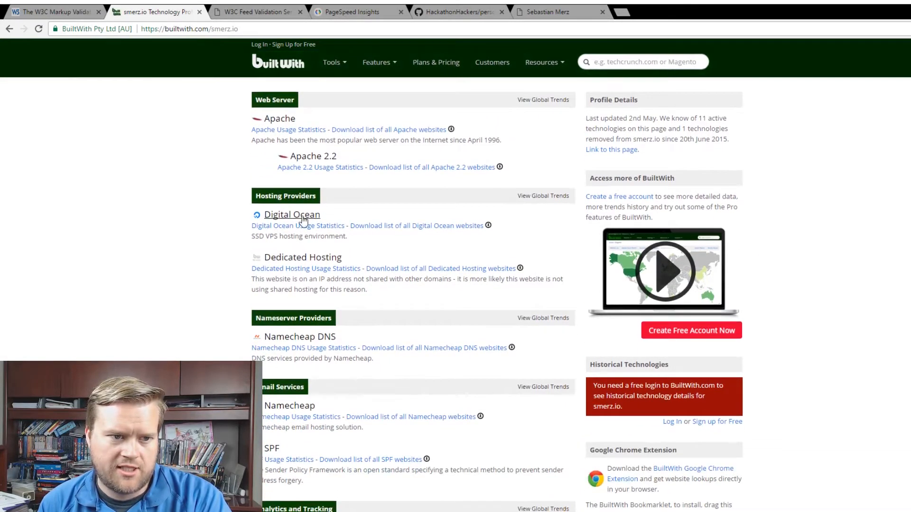
{"action": "scroll", "coordinate": [174, 259], "scroll_direction": "down", "scroll_amount": 1}
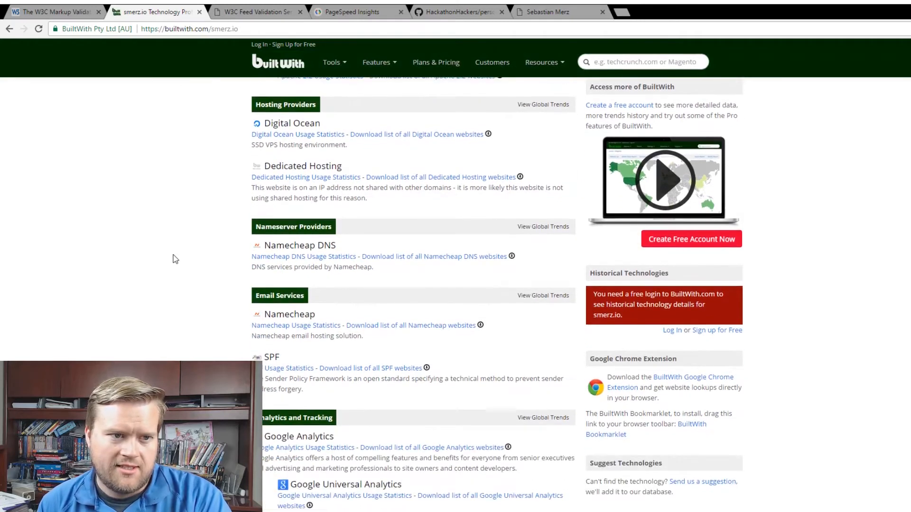
{"action": "scroll", "coordinate": [174, 259], "scroll_direction": "up", "scroll_amount": 1}
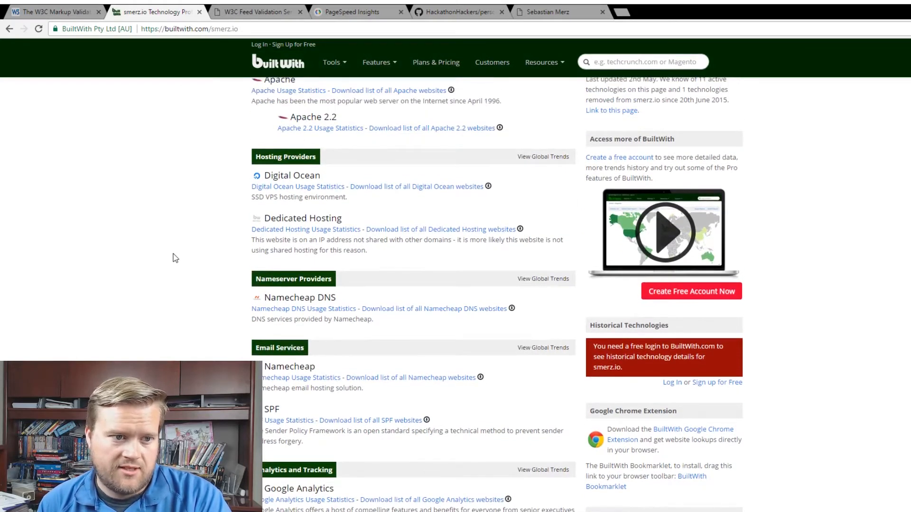
{"action": "scroll", "coordinate": [175, 259], "scroll_direction": "down", "scroll_amount": 2}
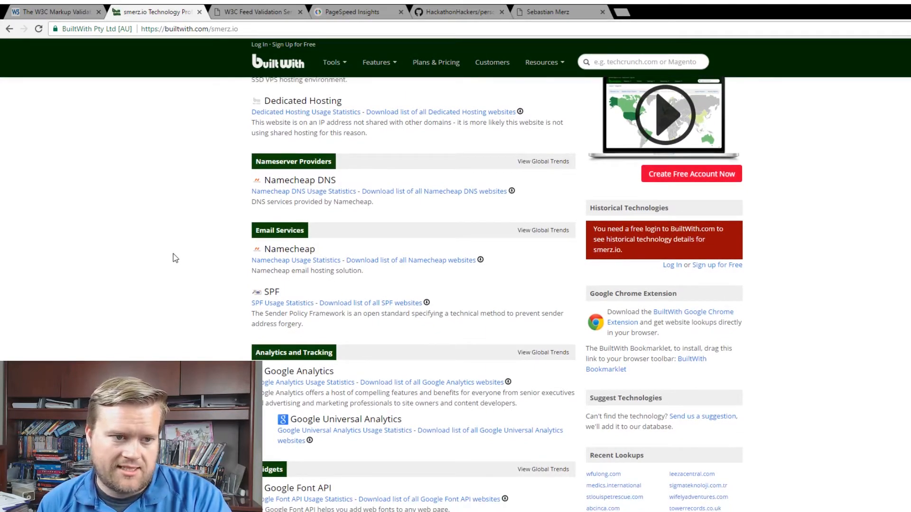
{"action": "scroll", "coordinate": [174, 259], "scroll_direction": "down", "scroll_amount": 2}
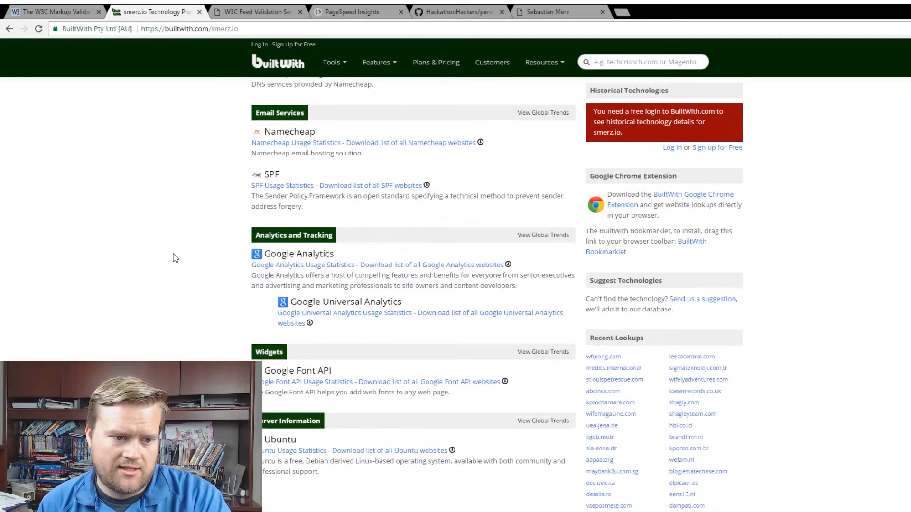
{"action": "scroll", "coordinate": [175, 259], "scroll_direction": "down", "scroll_amount": 1}
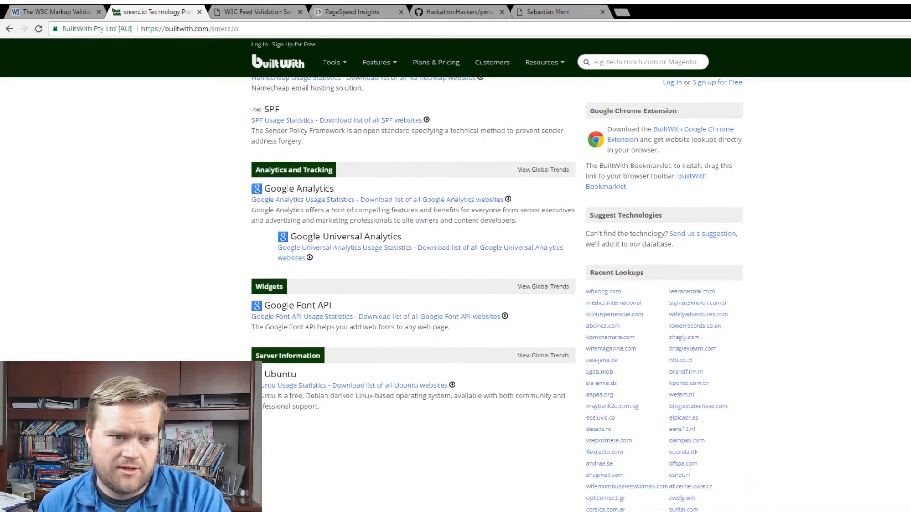
{"action": "scroll", "coordinate": [469, 284], "scroll_direction": "up", "scroll_amount": 4}
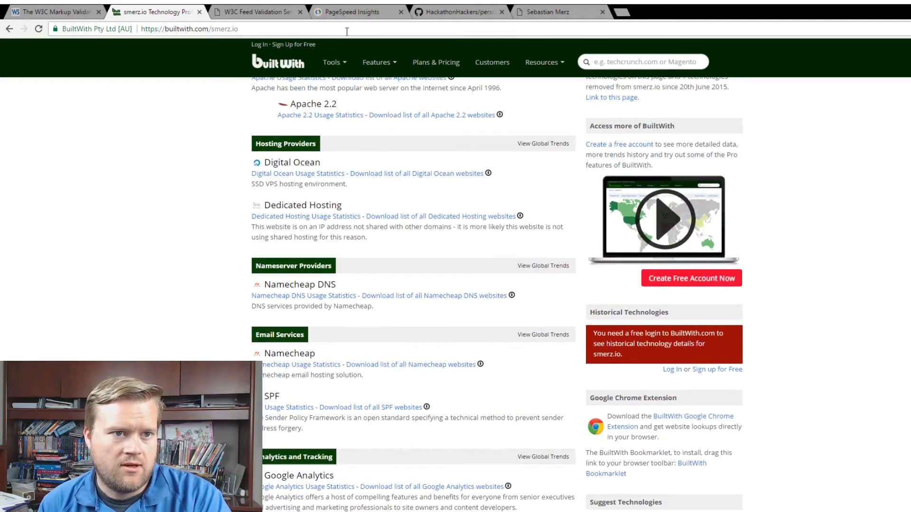
Analyze smerz.io in PageSpeed Insights, expanding the image-optimization suggestion and the 67/100 desktop result.
{"action": "left_click", "coordinate": [353, 12]}
{"action": "left_click", "coordinate": [366, 194]}
{"action": "type", "text": "http://smerz.io/"}
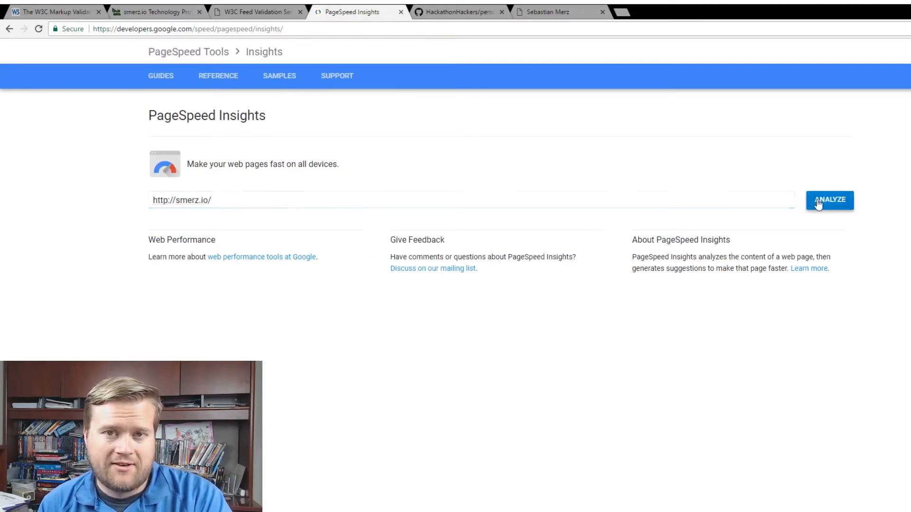
{"action": "left_click", "coordinate": [819, 203]}
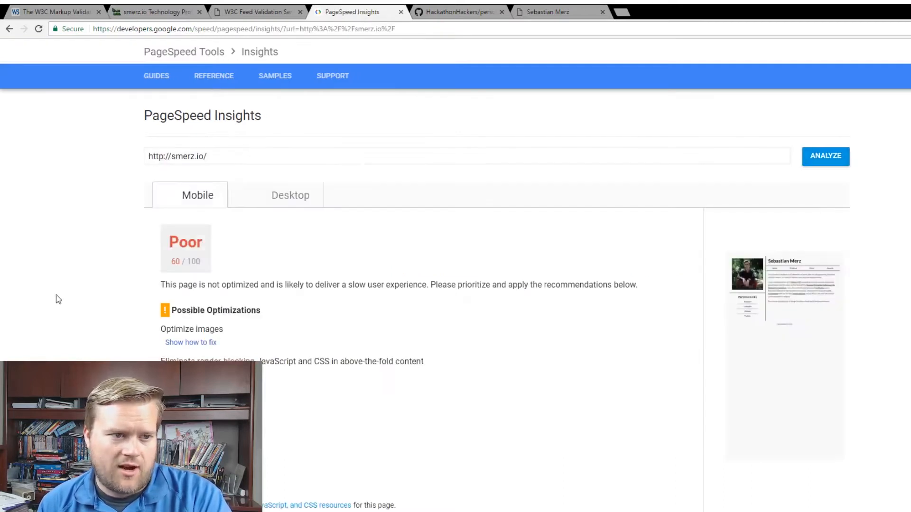
{"action": "scroll", "coordinate": [81, 286], "scroll_direction": "down", "scroll_amount": 1}
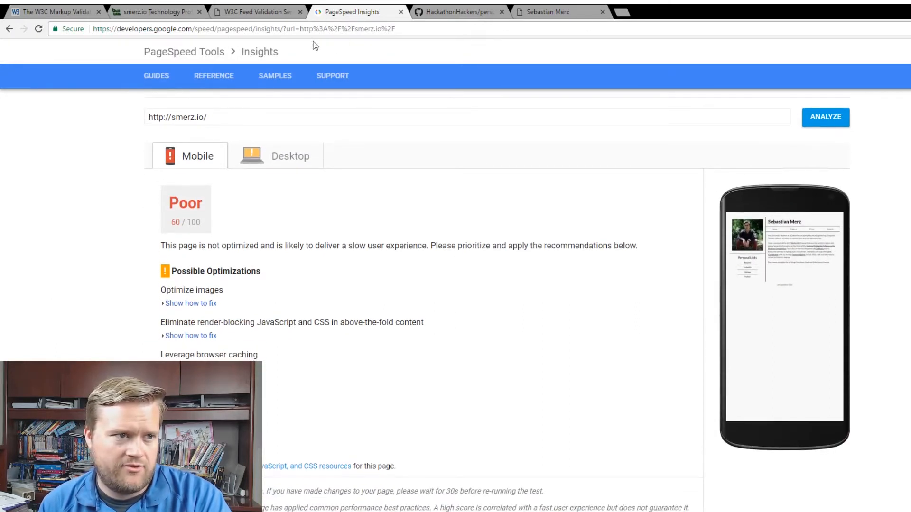
{"action": "scroll", "coordinate": [302, 234], "scroll_direction": "down", "scroll_amount": 1}
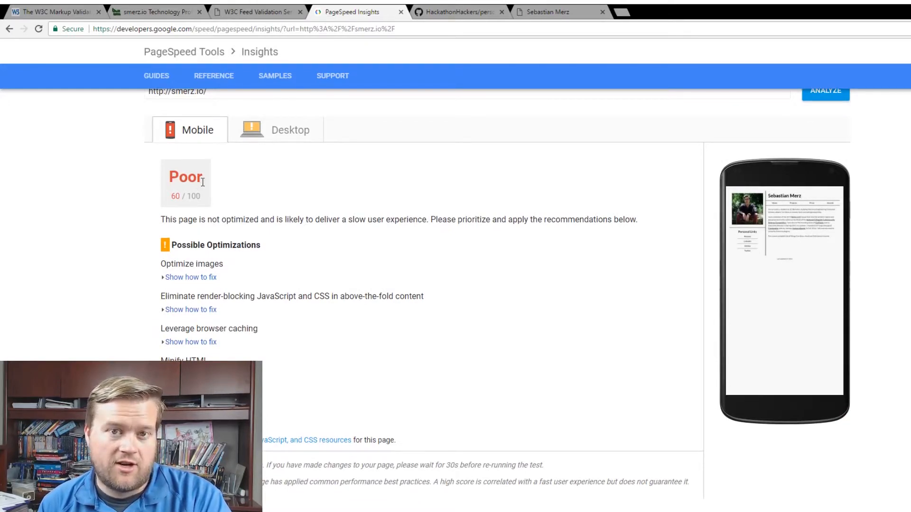
{"action": "scroll", "coordinate": [97, 267], "scroll_direction": "up", "scroll_amount": 2}
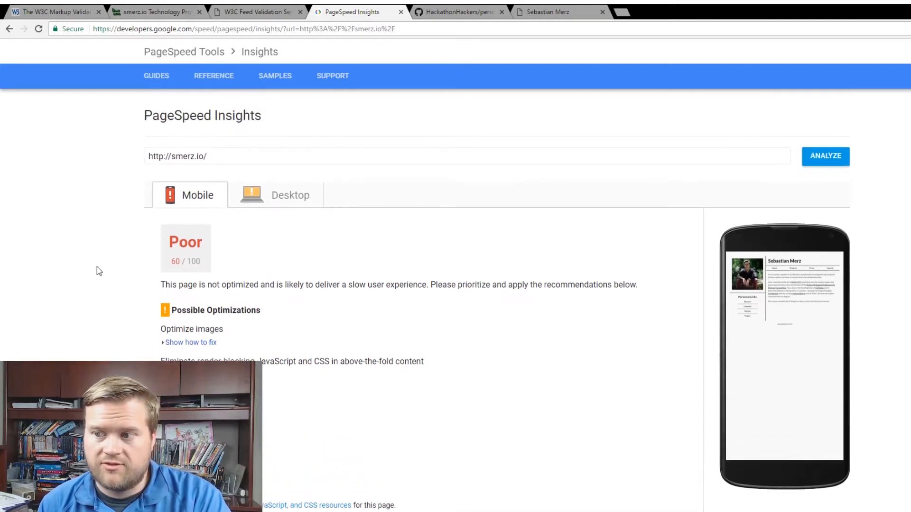
{"action": "scroll", "coordinate": [97, 267], "scroll_direction": "down", "scroll_amount": 1}
{"action": "scroll", "coordinate": [99, 270], "scroll_direction": "down", "scroll_amount": 1}
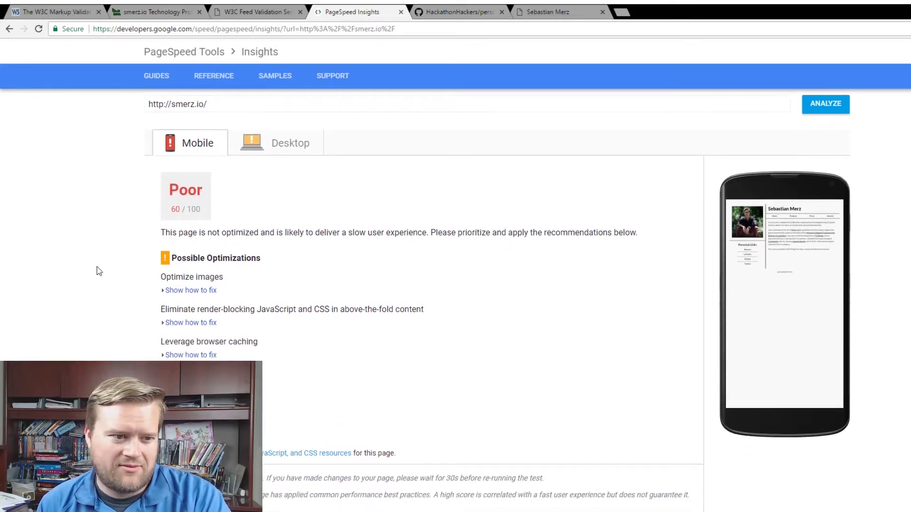
{"action": "left_click", "coordinate": [163, 291]}
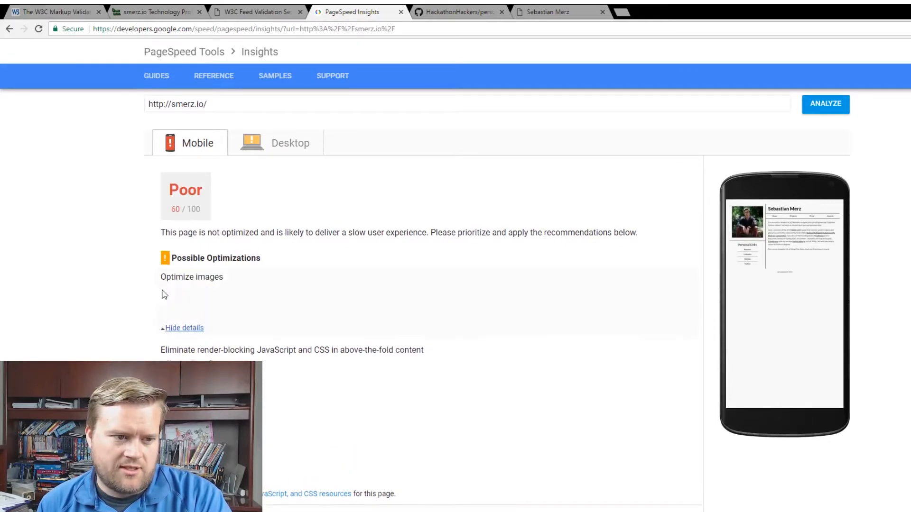
{"action": "scroll", "coordinate": [144, 294], "scroll_direction": "down", "scroll_amount": 1}
{"action": "scroll", "coordinate": [143, 293], "scroll_direction": "down", "scroll_amount": 1}
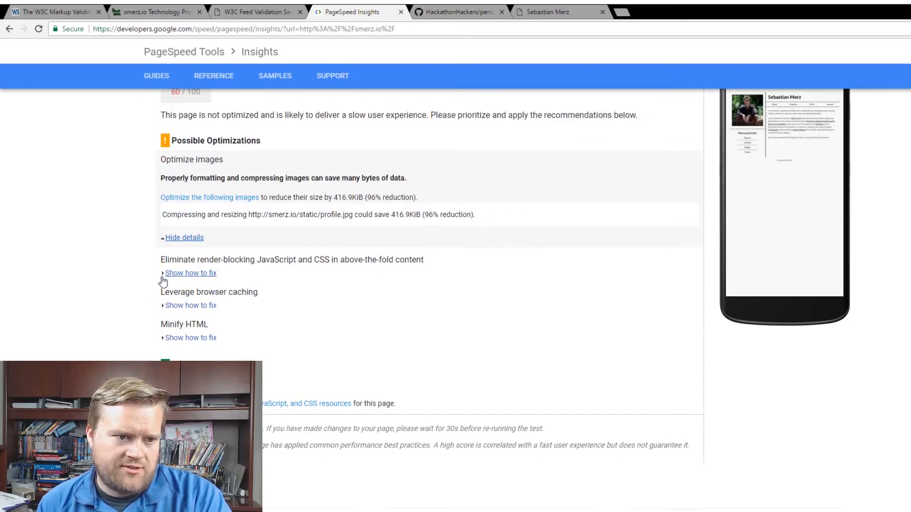
{"action": "scroll", "coordinate": [162, 281], "scroll_direction": "down", "scroll_amount": 1}
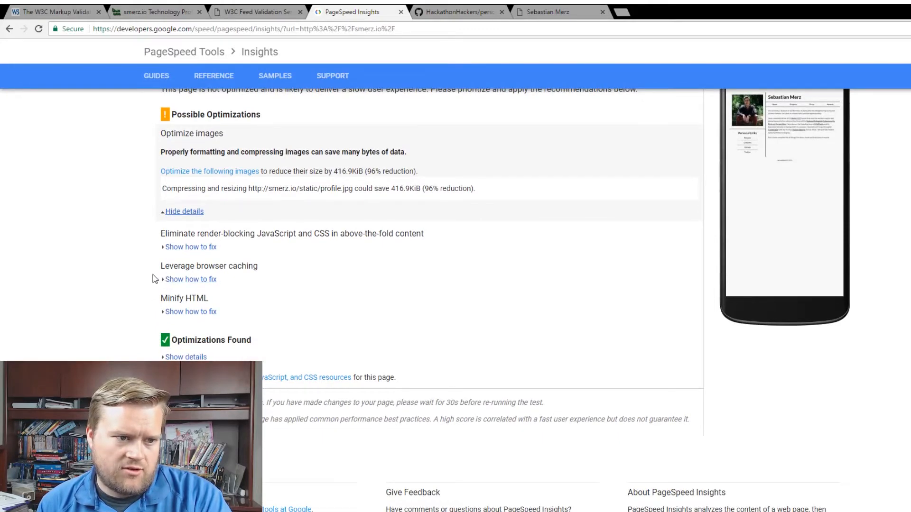
{"action": "scroll", "coordinate": [156, 279], "scroll_direction": "down", "scroll_amount": 1}
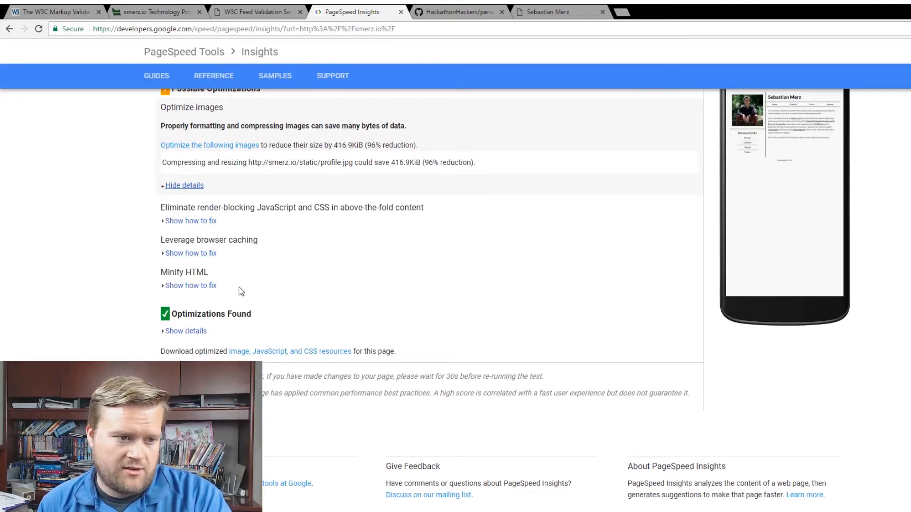
{"action": "scroll", "coordinate": [240, 284], "scroll_direction": "up", "scroll_amount": 3}
{"action": "scroll", "coordinate": [271, 235], "scroll_direction": "up", "scroll_amount": 2}
{"action": "left_click", "coordinate": [286, 201]}
{"action": "scroll", "coordinate": [111, 259], "scroll_direction": "down", "scroll_amount": 1}
{"action": "scroll", "coordinate": [428, 118], "scroll_direction": "up", "scroll_amount": 1}
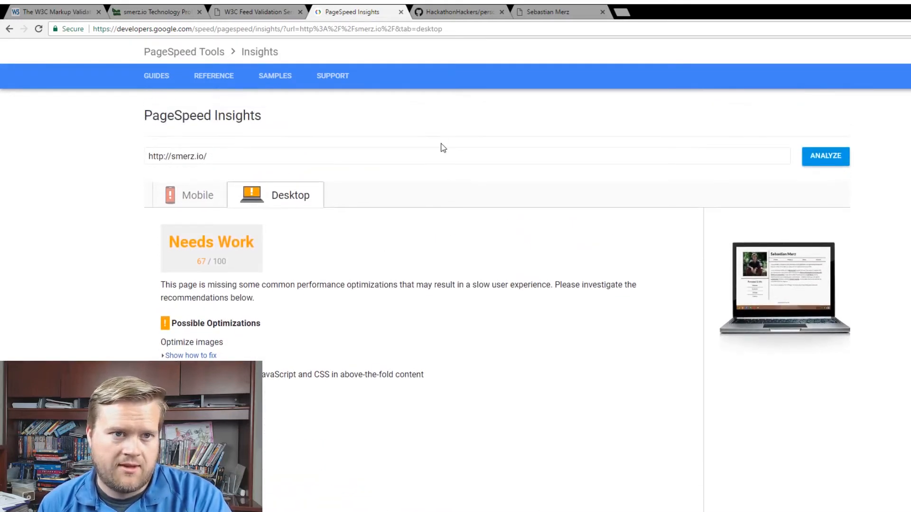
Emulate smerz.io as an iPhone 6 in DevTools and inspect its head and body elements.
{"action": "left_click", "coordinate": [548, 10]}
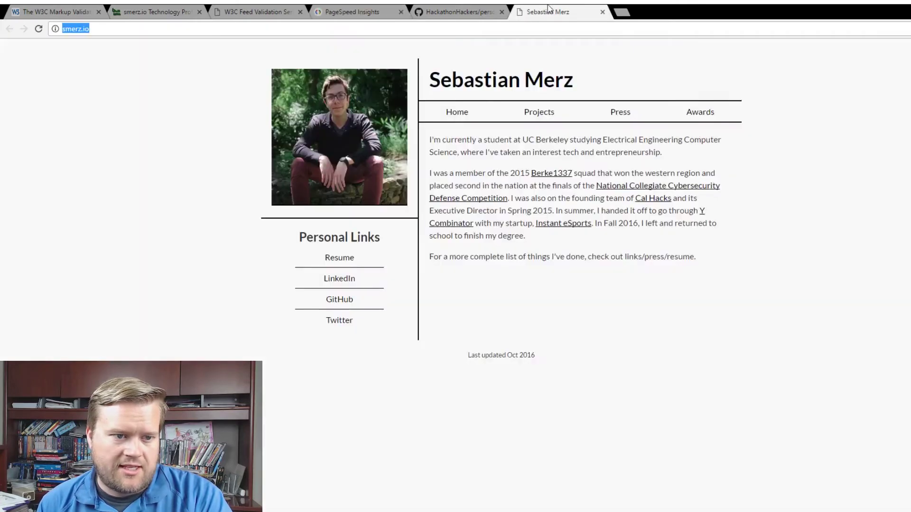
{"action": "left_click", "coordinate": [160, 222]}
{"action": "key", "text": "ctrl+shift+i"}
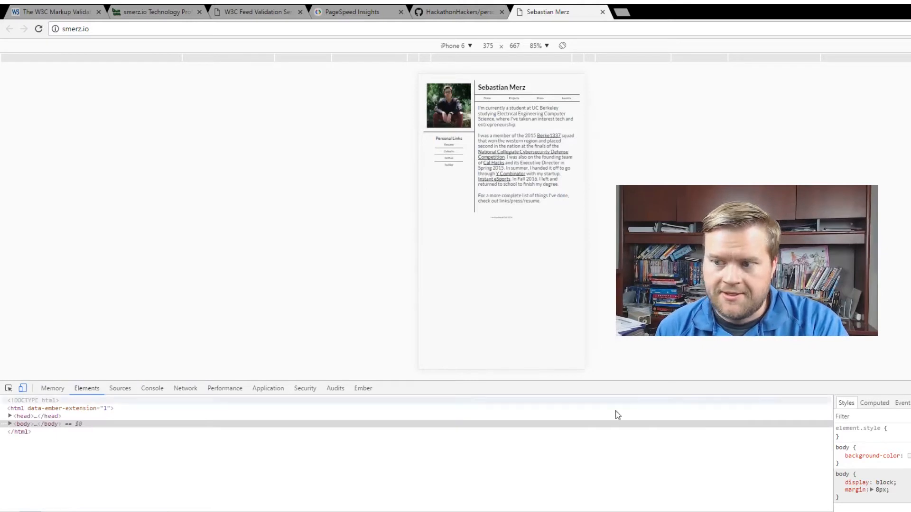
{"action": "left_click", "coordinate": [10, 417]}
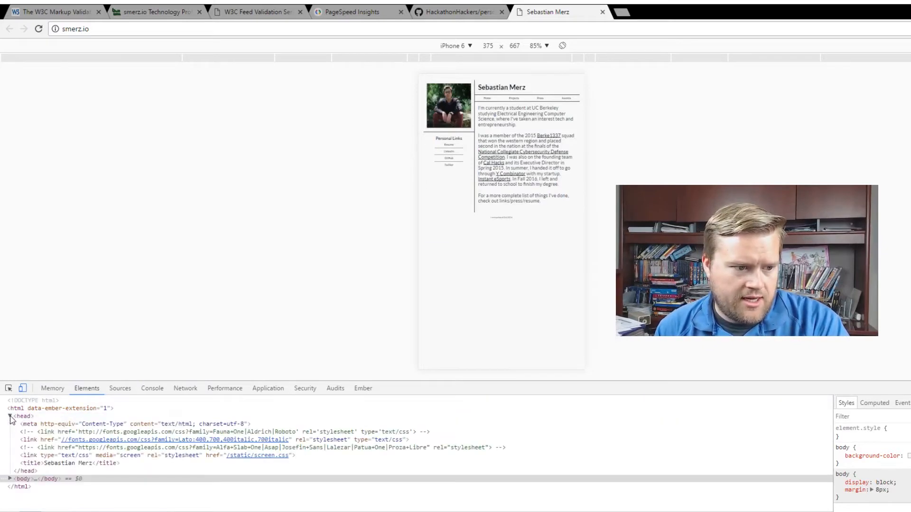
{"action": "left_click", "coordinate": [10, 417]}
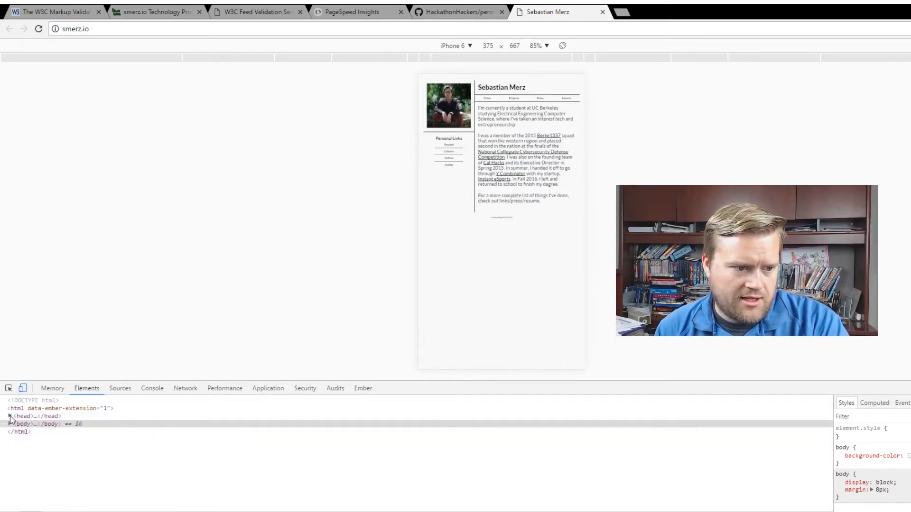
{"action": "left_click", "coordinate": [12, 424]}
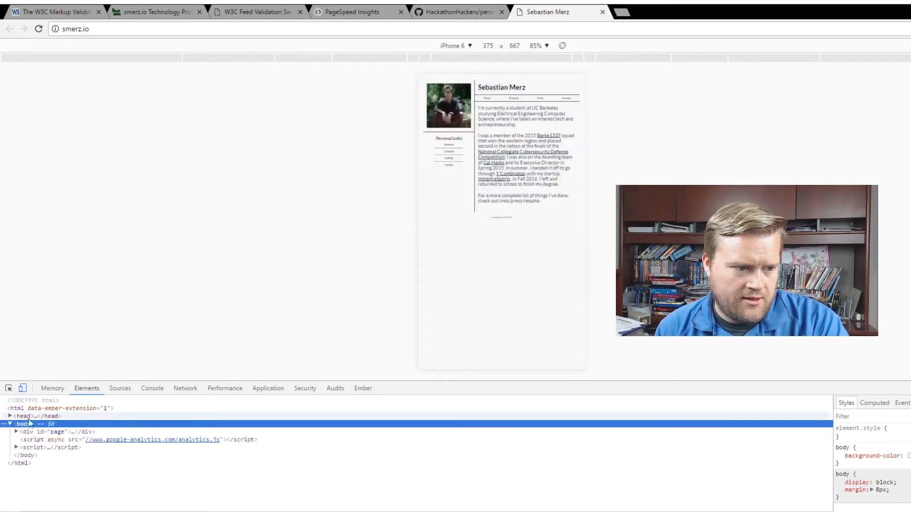
Browse the static sources: screen.css, profile.jpg and the loaded fonts.
{"action": "left_click", "coordinate": [119, 389]}
{"action": "left_click", "coordinate": [36, 436]}
{"action": "left_click", "coordinate": [37, 449]}
{"action": "scroll", "coordinate": [273, 458], "scroll_direction": "down", "scroll_amount": 3}
{"action": "scroll", "coordinate": [273, 457], "scroll_direction": "down", "scroll_amount": 3}
{"action": "scroll", "coordinate": [272, 458], "scroll_direction": "down", "scroll_amount": 3}
{"action": "left_click", "coordinate": [45, 458]}
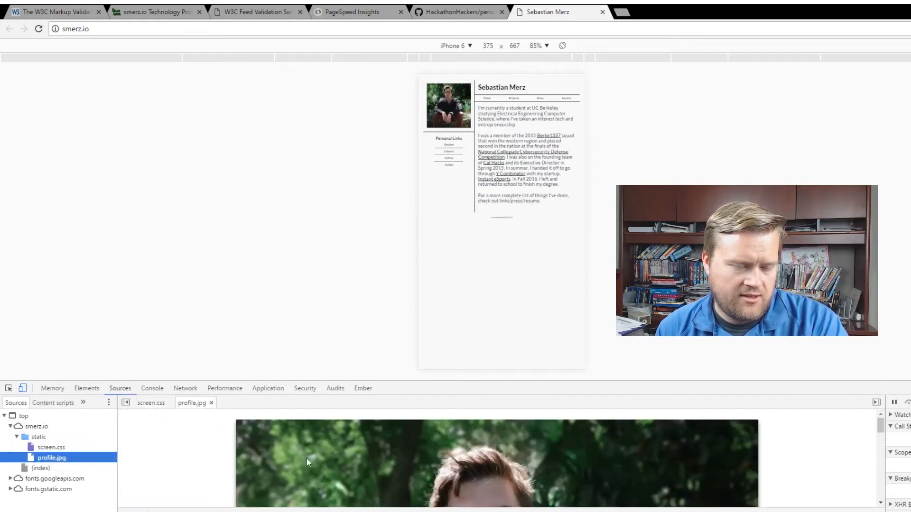
{"action": "scroll", "coordinate": [306, 459], "scroll_direction": "down", "scroll_amount": 3}
{"action": "scroll", "coordinate": [306, 459], "scroll_direction": "down", "scroll_amount": 5}
{"action": "scroll", "coordinate": [305, 459], "scroll_direction": "up", "scroll_amount": 2}
{"action": "scroll", "coordinate": [306, 459], "scroll_direction": "up", "scroll_amount": 4}
{"action": "scroll", "coordinate": [305, 463], "scroll_direction": "up", "scroll_amount": 3}
{"action": "scroll", "coordinate": [305, 463], "scroll_direction": "up", "scroll_amount": 2}
{"action": "scroll", "coordinate": [306, 463], "scroll_direction": "down", "scroll_amount": 3}
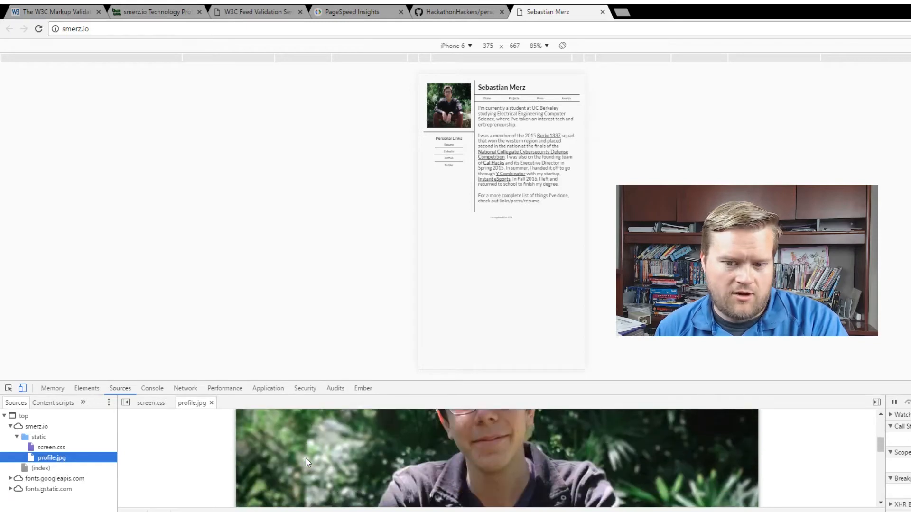
{"action": "scroll", "coordinate": [296, 457], "scroll_direction": "down", "scroll_amount": 3}
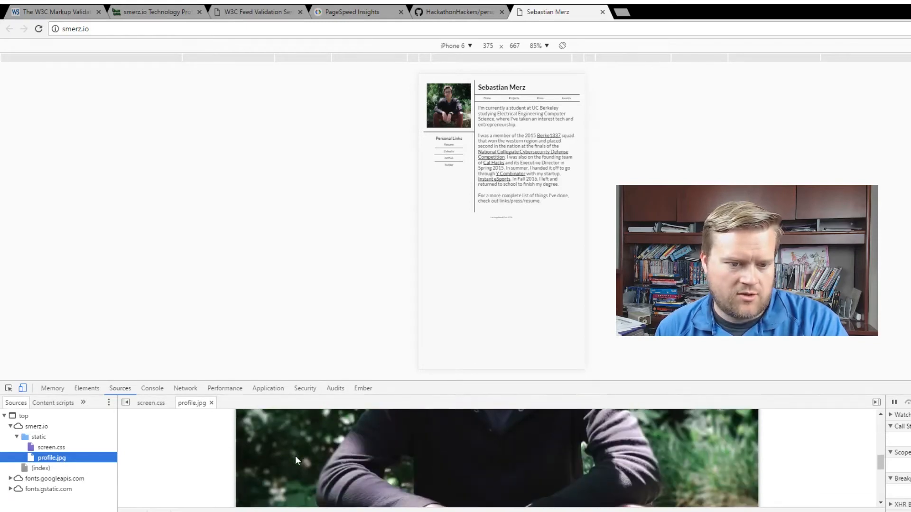
{"action": "scroll", "coordinate": [295, 457], "scroll_direction": "down", "scroll_amount": 3}
{"action": "scroll", "coordinate": [295, 458], "scroll_direction": "up", "scroll_amount": 6}
{"action": "scroll", "coordinate": [296, 460], "scroll_direction": "up", "scroll_amount": 1}
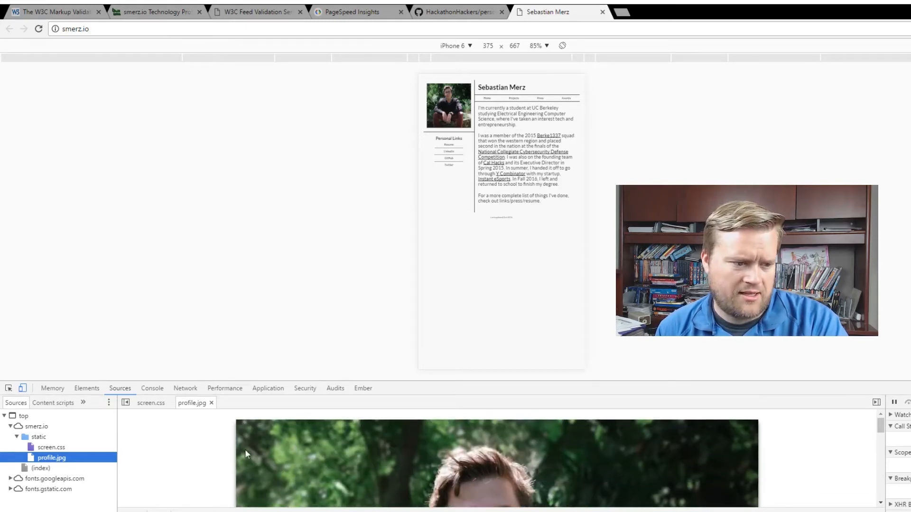
{"action": "scroll", "coordinate": [388, 481], "scroll_direction": "down", "scroll_amount": 2}
{"action": "scroll", "coordinate": [387, 480], "scroll_direction": "down", "scroll_amount": 2}
{"action": "left_click", "coordinate": [29, 478]}
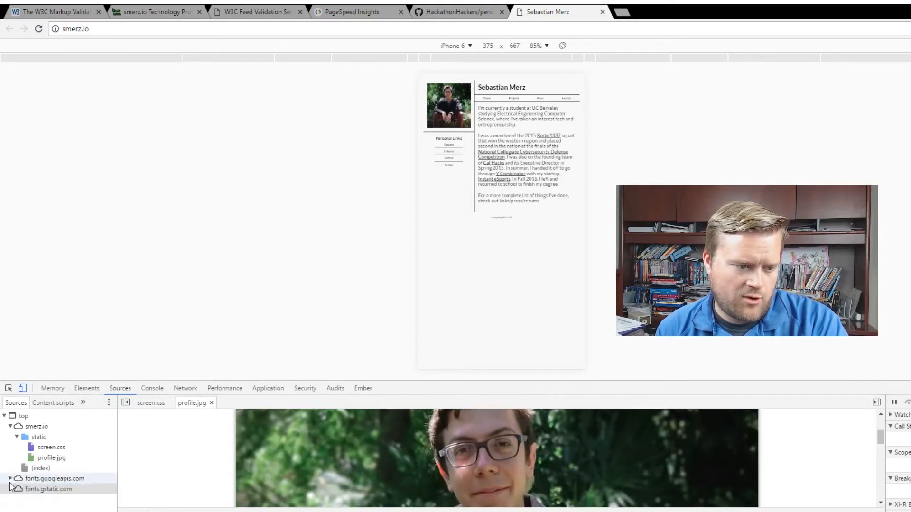
Follow the LinkedIn personal link, close its tab and turn off the iPhone 6 emulation.
{"action": "left_click", "coordinate": [55, 389]}
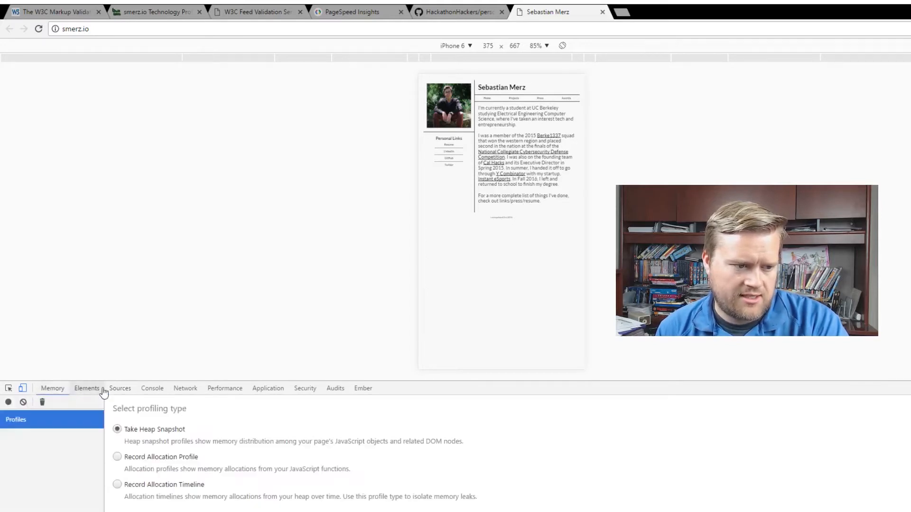
{"action": "left_click", "coordinate": [529, 254]}
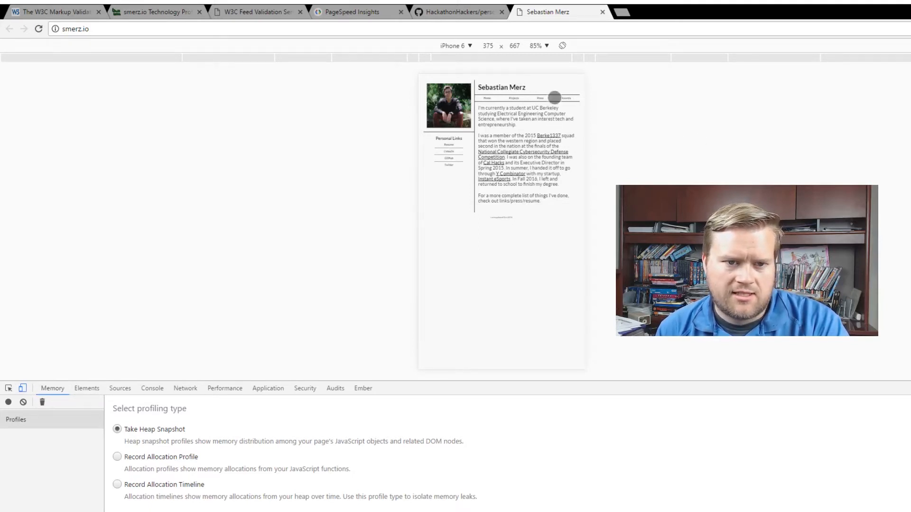
{"action": "left_click", "coordinate": [452, 147]}
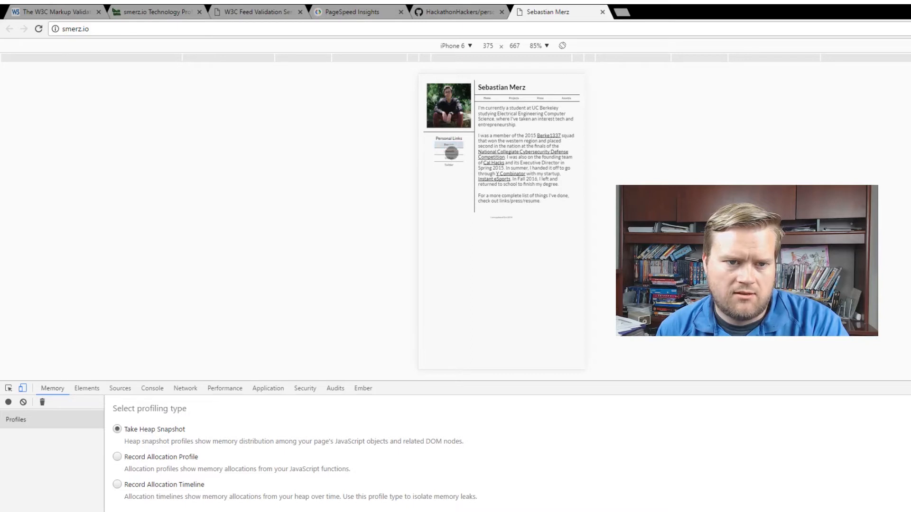
{"action": "left_click", "coordinate": [453, 155]}
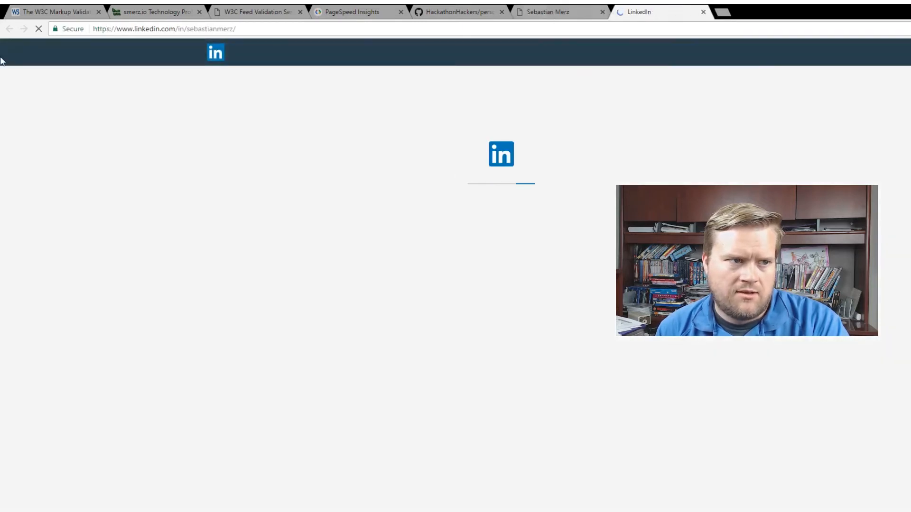
{"action": "middle_click", "coordinate": [678, 10]}
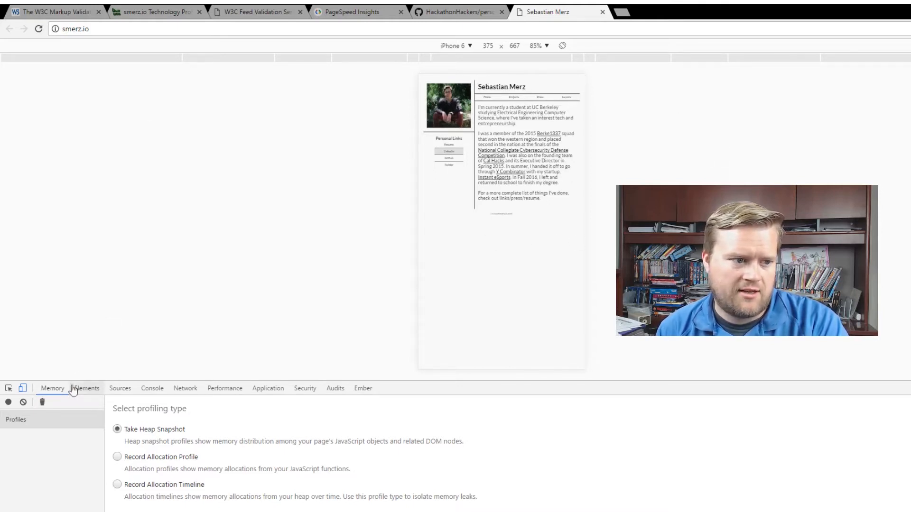
{"action": "left_click", "coordinate": [23, 388]}
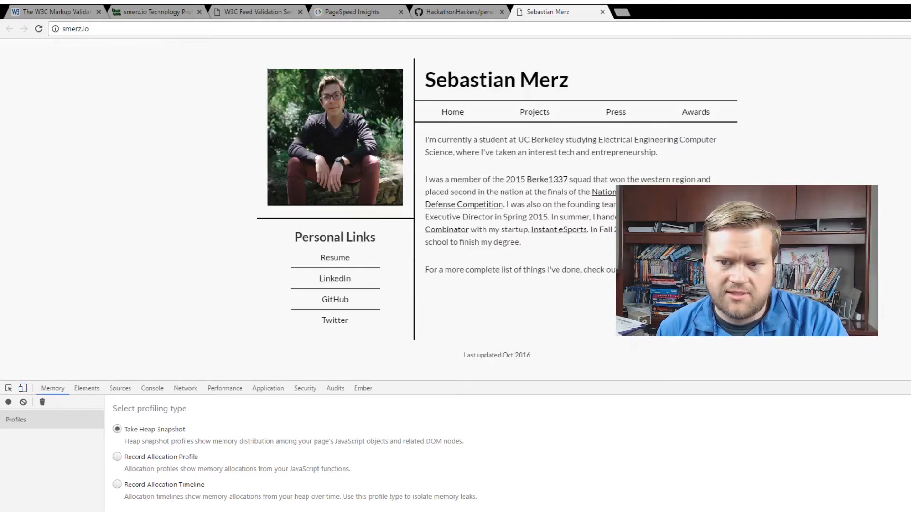
Review the console's 404 resource error, the element tree and the Network panel.
{"action": "left_click", "coordinate": [151, 389]}
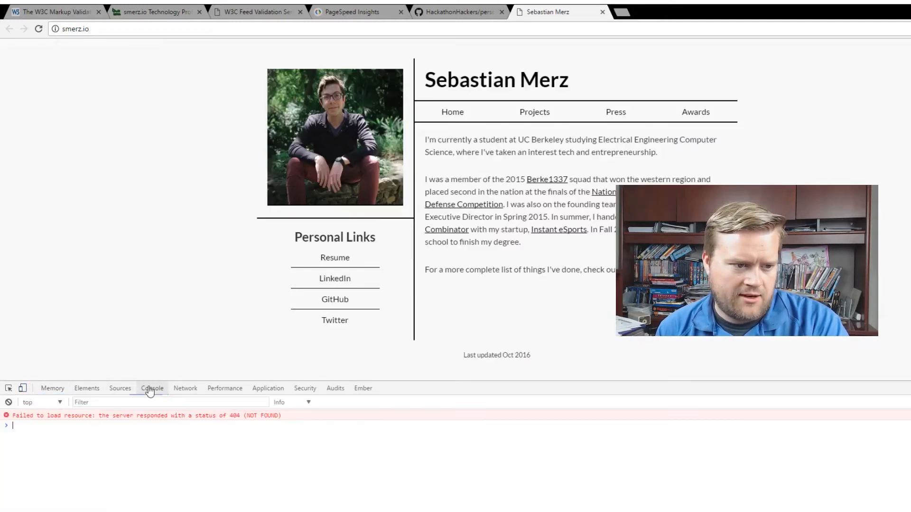
{"action": "left_click_drag", "start_coordinate": [138, 416], "coordinate": [210, 421]}
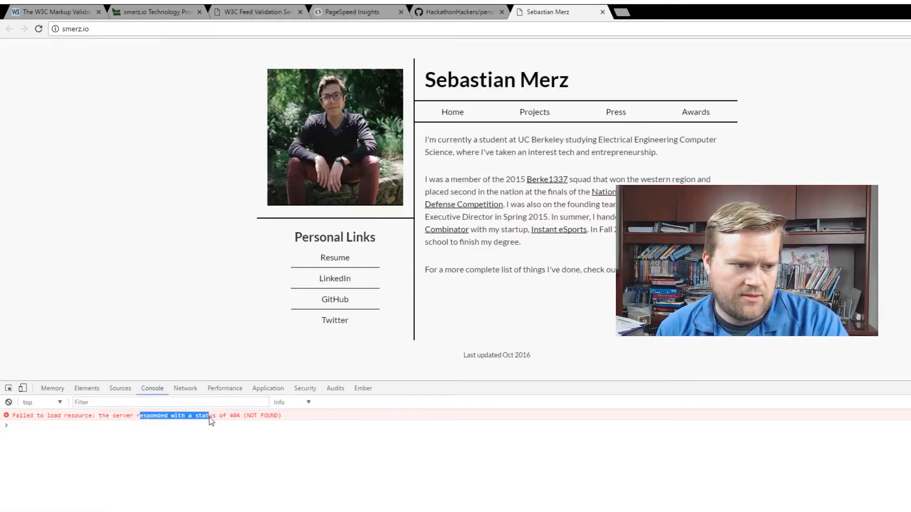
{"action": "left_click", "coordinate": [114, 389]}
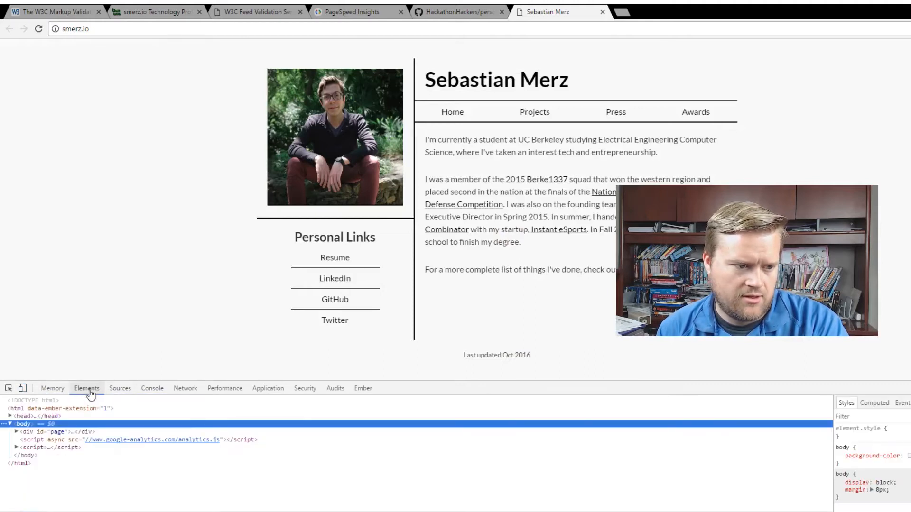
{"action": "left_click", "coordinate": [182, 388]}
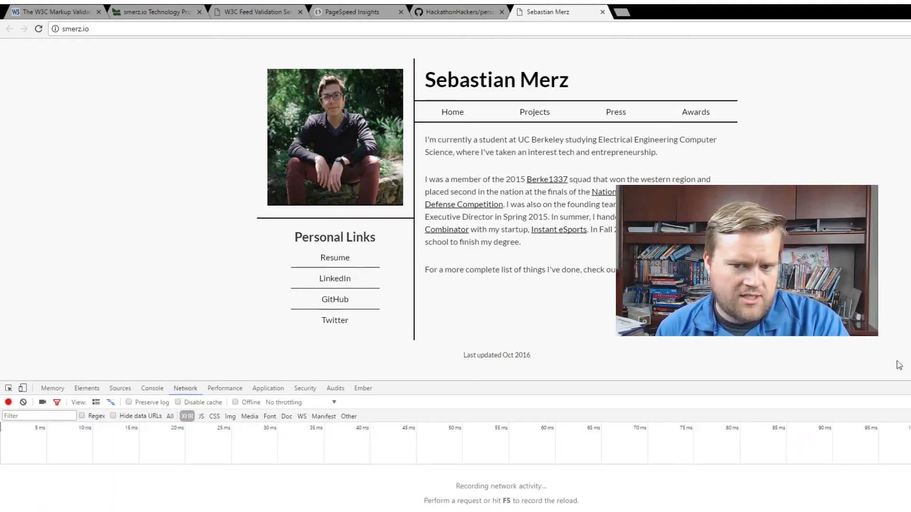
Close DevTools and read the 'Last updated Oct 2016' footer and opening bio paragraphs.
{"action": "key", "text": "F12"}
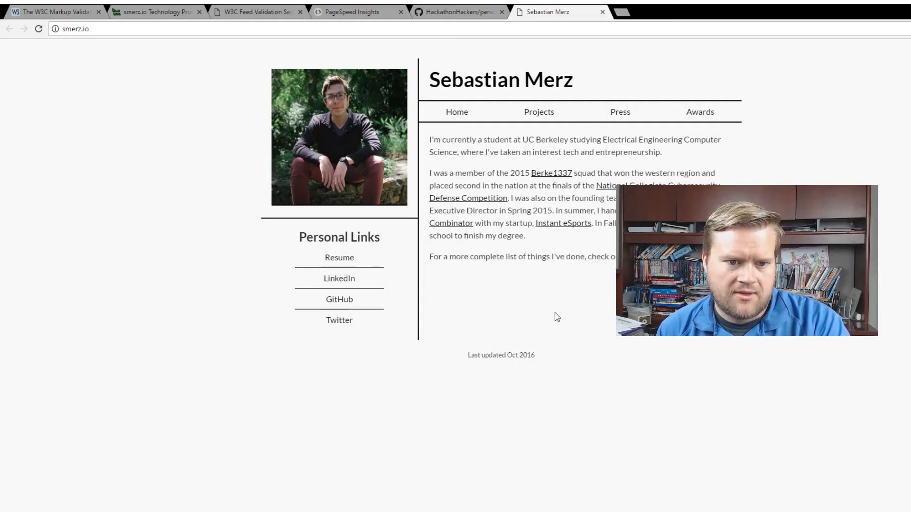
{"action": "left_click_drag", "start_coordinate": [536, 356], "coordinate": [467, 356]}
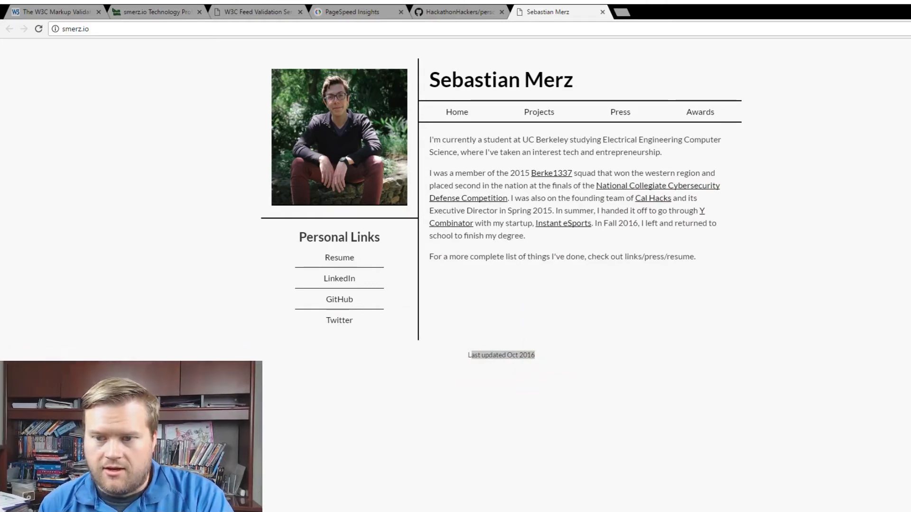
{"action": "left_click", "coordinate": [705, 346]}
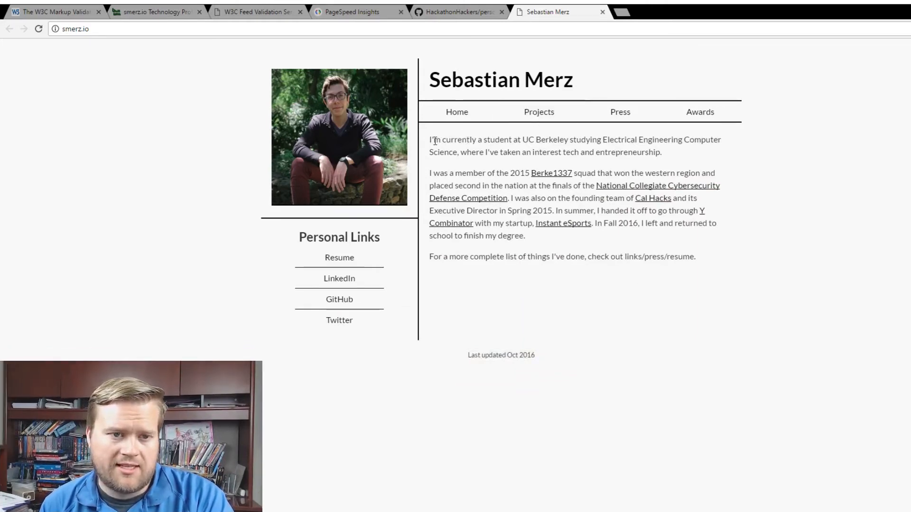
{"action": "mouse_move", "coordinate": [433, 140]}
{"action": "left_mouse_down"}
{"action": "mouse_move", "coordinate": [637, 135]}
{"action": "mouse_move", "coordinate": [702, 138]}
{"action": "mouse_move", "coordinate": [728, 149]}
{"action": "left_mouse_up"}
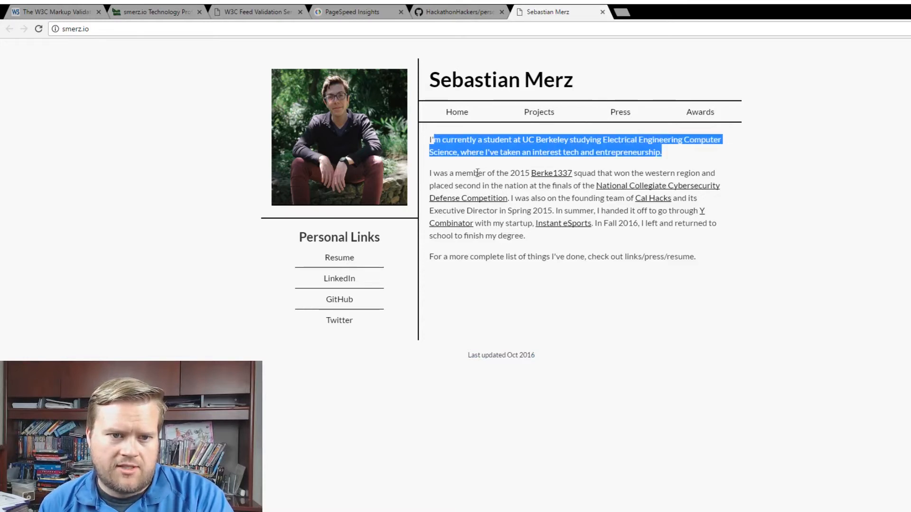
{"action": "left_click_drag", "start_coordinate": [467, 173], "coordinate": [510, 173]}
{"action": "left_click_drag", "start_coordinate": [574, 173], "coordinate": [712, 173]}
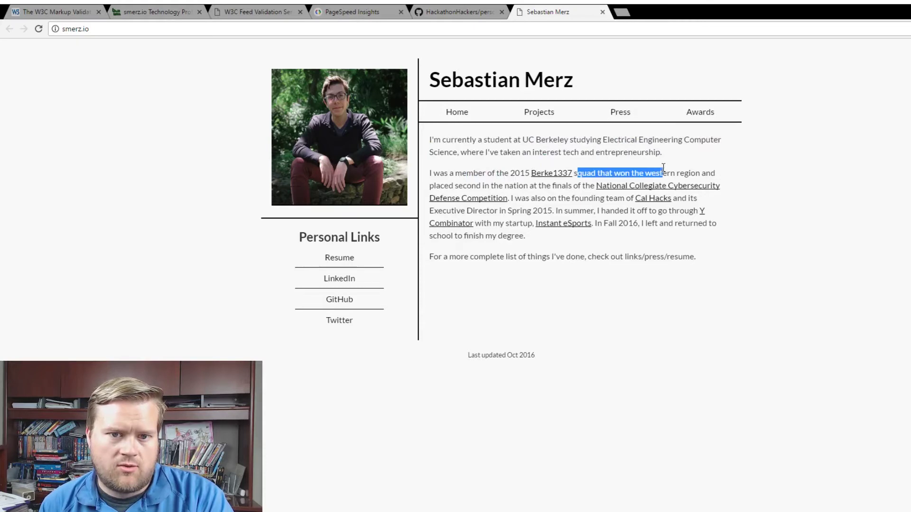
{"action": "left_click", "coordinate": [726, 172]}
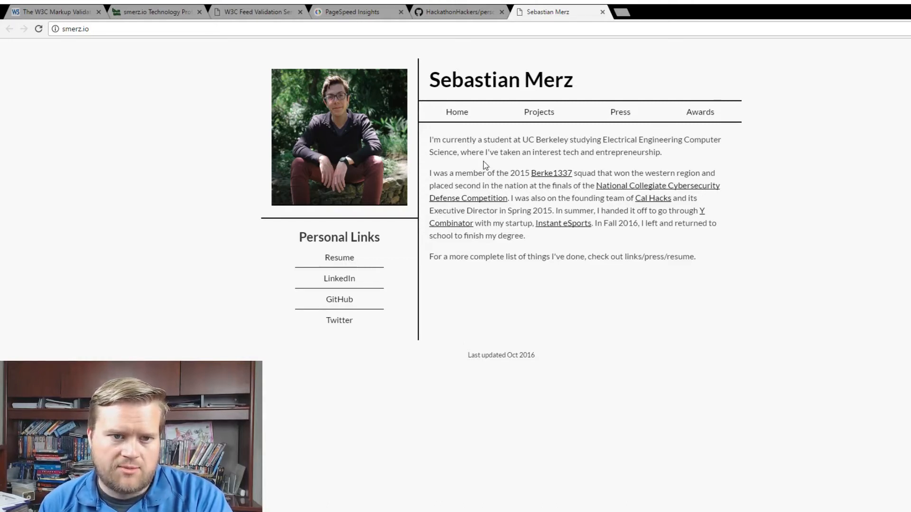
Finish reading the bio and go to the Projects page.
{"action": "left_click_drag", "start_coordinate": [453, 149], "coordinate": [560, 162]}
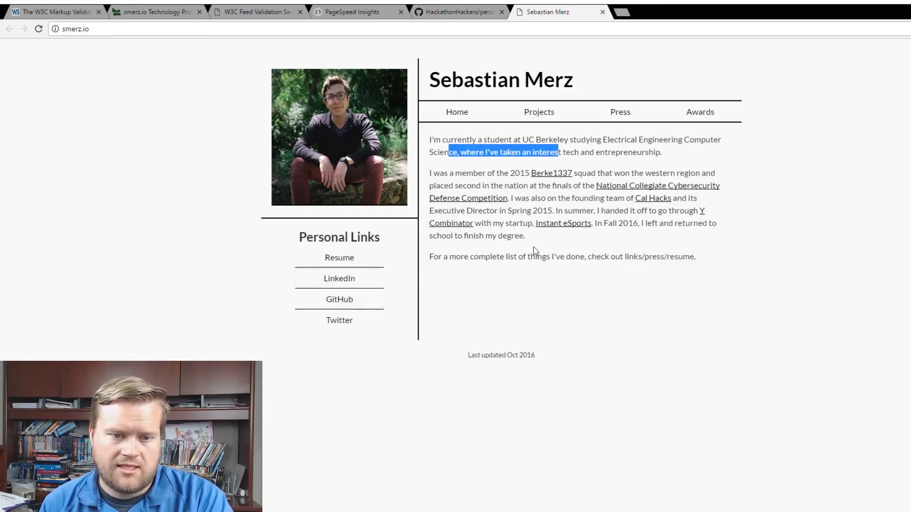
{"action": "left_click_drag", "start_coordinate": [507, 257], "coordinate": [624, 257]}
{"action": "left_click", "coordinate": [542, 113]}
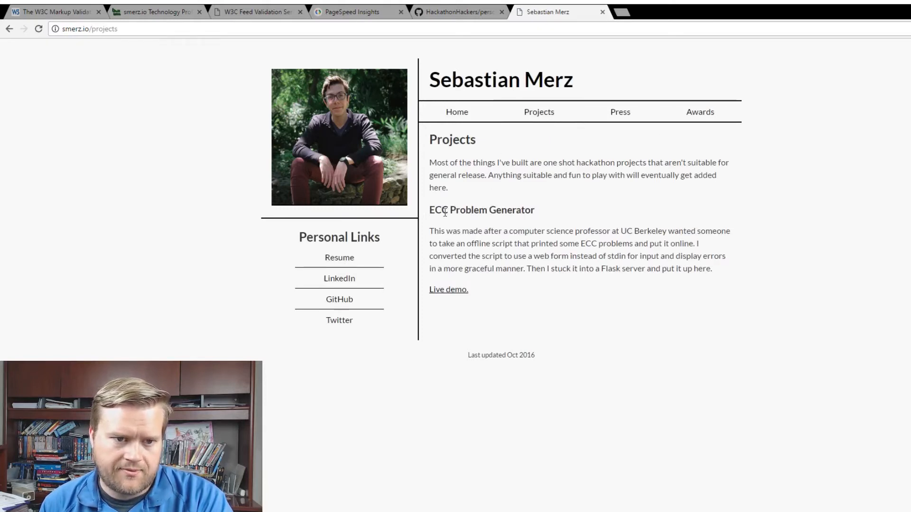
Read the ECC Problem Generator description and launch its live demo.
{"action": "left_click_drag", "start_coordinate": [445, 212], "coordinate": [539, 212]}
{"action": "left_click", "coordinate": [525, 231]}
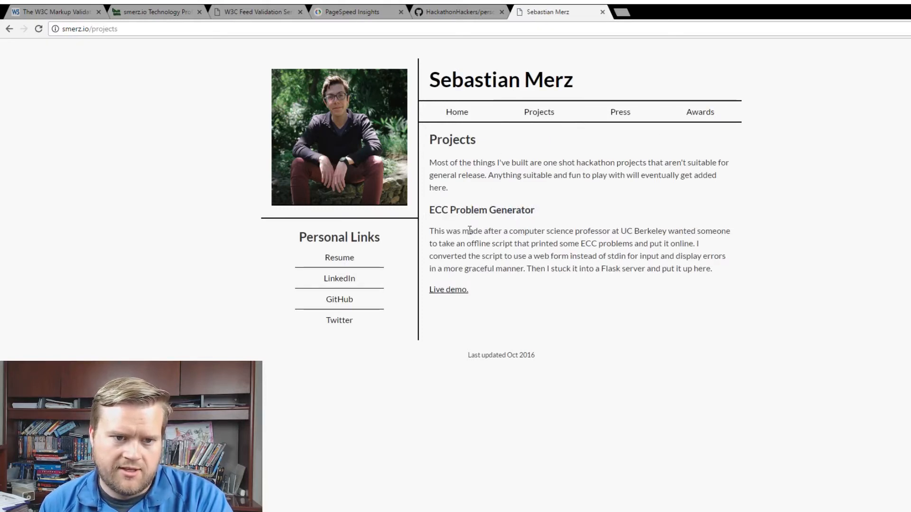
{"action": "left_click_drag", "start_coordinate": [529, 231], "coordinate": [571, 231]}
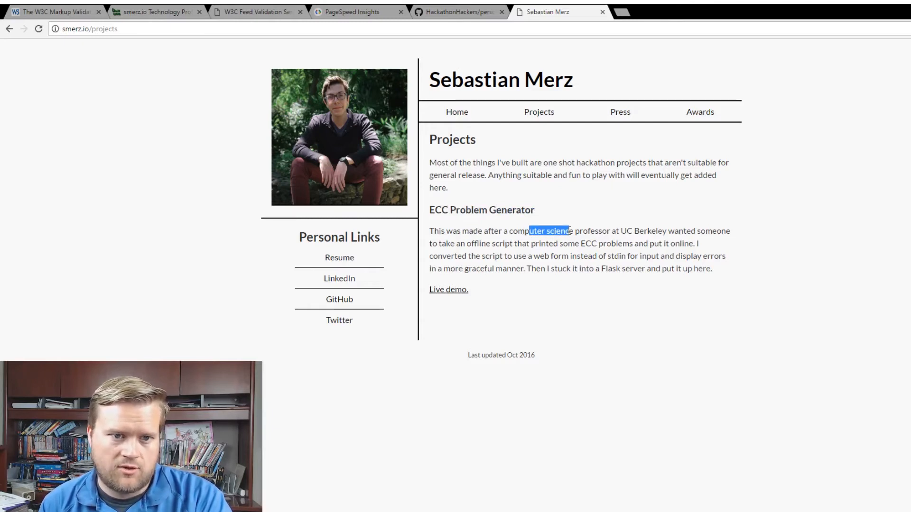
{"action": "left_click_drag", "start_coordinate": [579, 231], "coordinate": [614, 232]}
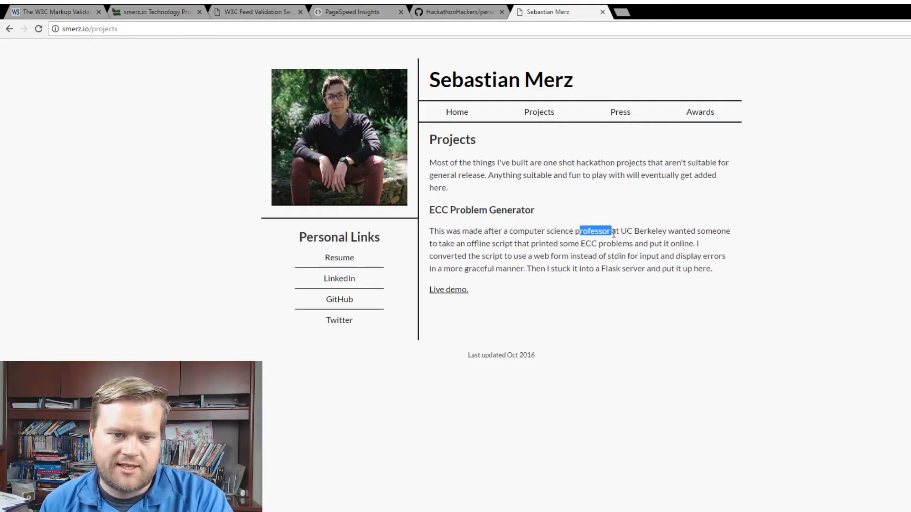
{"action": "left_click", "coordinate": [456, 290]}
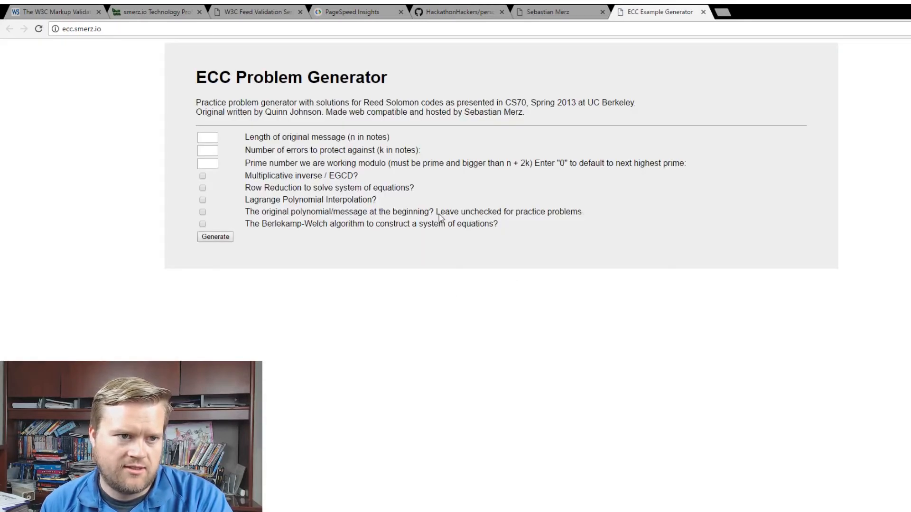
{"action": "type", "text": "13"}
Generate a practice problem with multiplicative inverse steps, then reach the owner's GitHub profile from Projects.
{"action": "key", "text": "Tab"}
{"action": "type", "text": "13"}
{"action": "key", "text": "Tab"}
{"action": "type", "text": "3"}
{"action": "left_click", "coordinate": [203, 176]}
{"action": "left_click", "coordinate": [214, 236]}
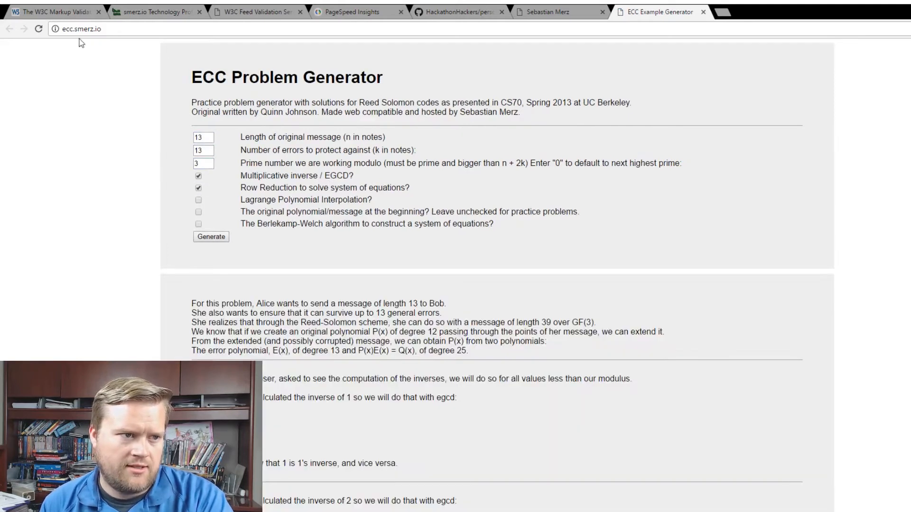
{"action": "left_click", "coordinate": [544, 10]}
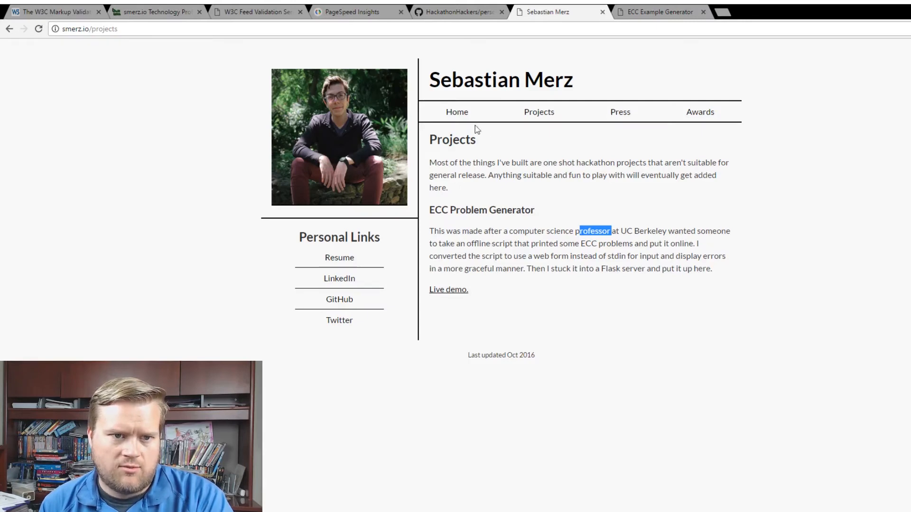
{"action": "left_click", "coordinate": [463, 117]}
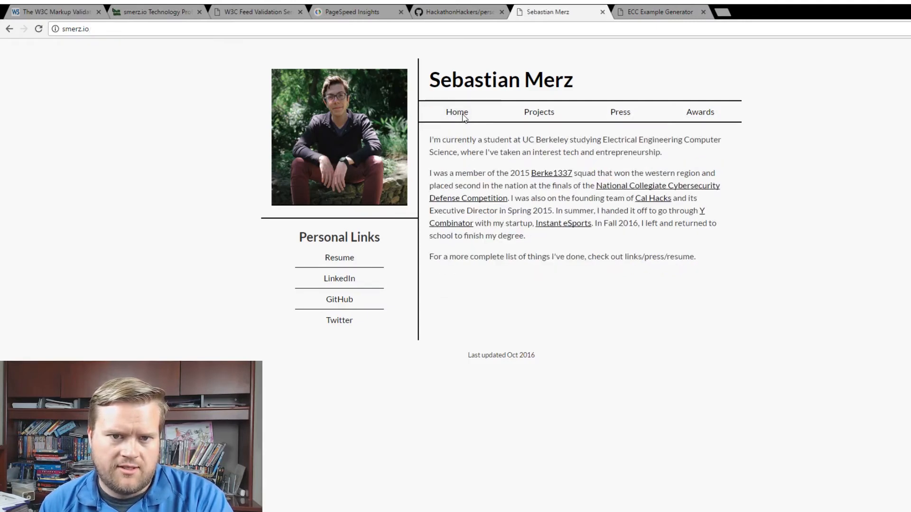
{"action": "left_click", "coordinate": [545, 112]}
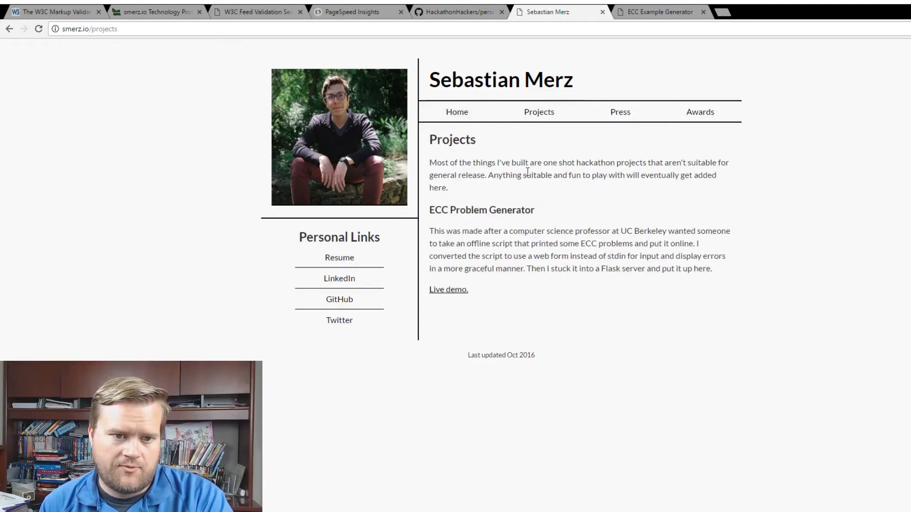
{"action": "left_click", "coordinate": [339, 301]}
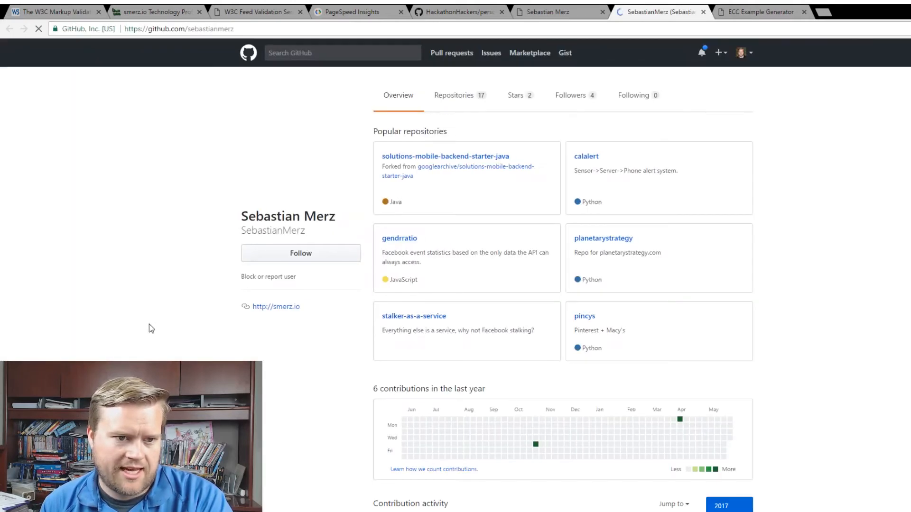
{"action": "scroll", "coordinate": [239, 296], "scroll_direction": "down", "scroll_amount": 1}
{"action": "scroll", "coordinate": [240, 296], "scroll_direction": "up", "scroll_amount": 1}
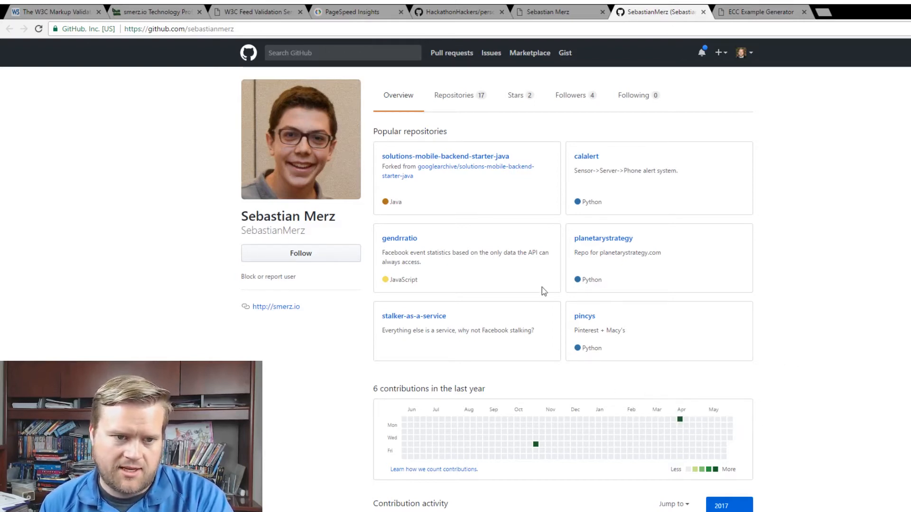
From the repositories list, view config.py in the personal-website repository.
{"action": "left_click", "coordinate": [448, 100]}
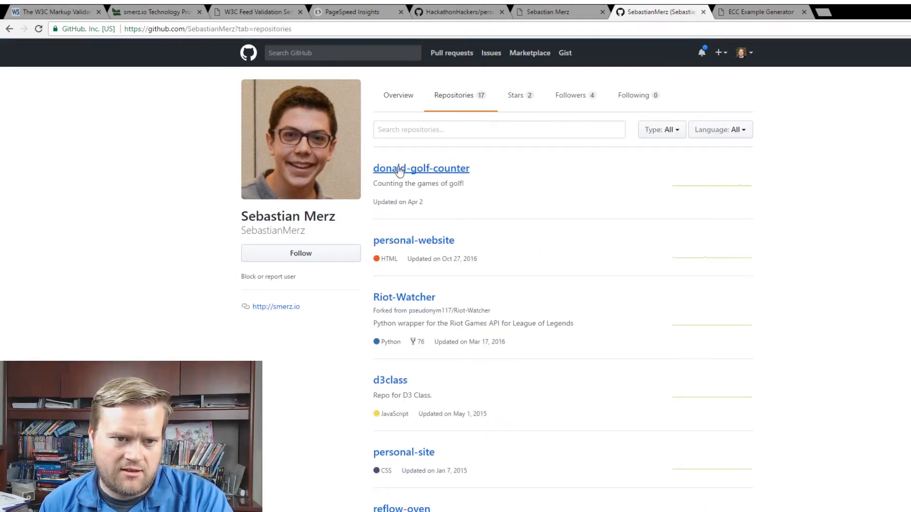
{"action": "scroll", "coordinate": [399, 171], "scroll_direction": "down", "scroll_amount": 2}
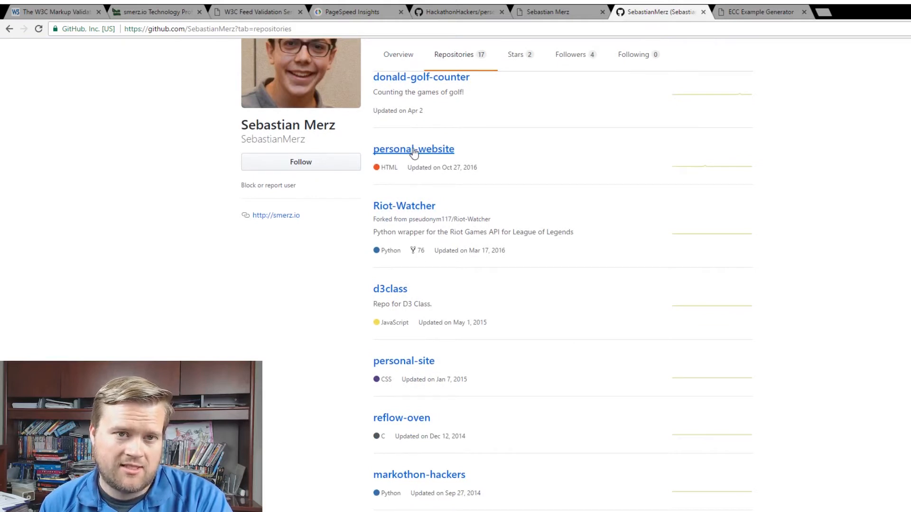
{"action": "scroll", "coordinate": [413, 152], "scroll_direction": "up", "scroll_amount": 2}
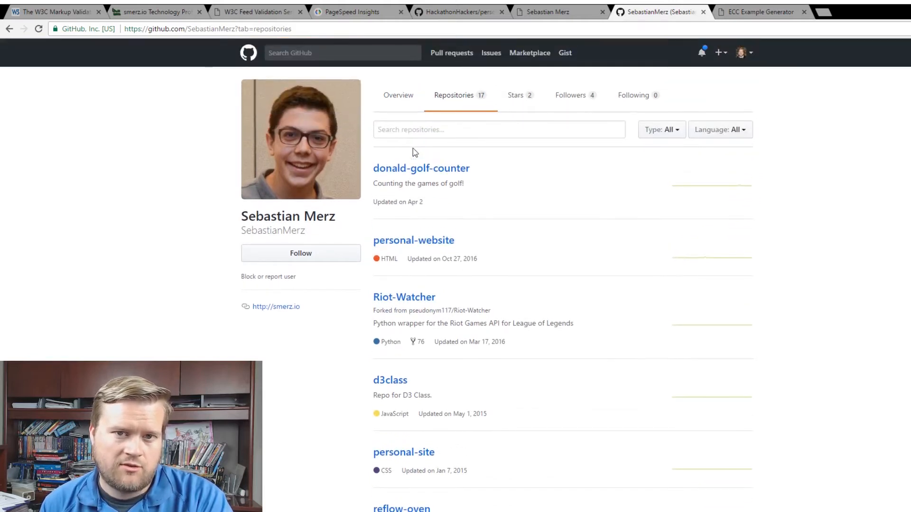
{"action": "left_click", "coordinate": [435, 243]}
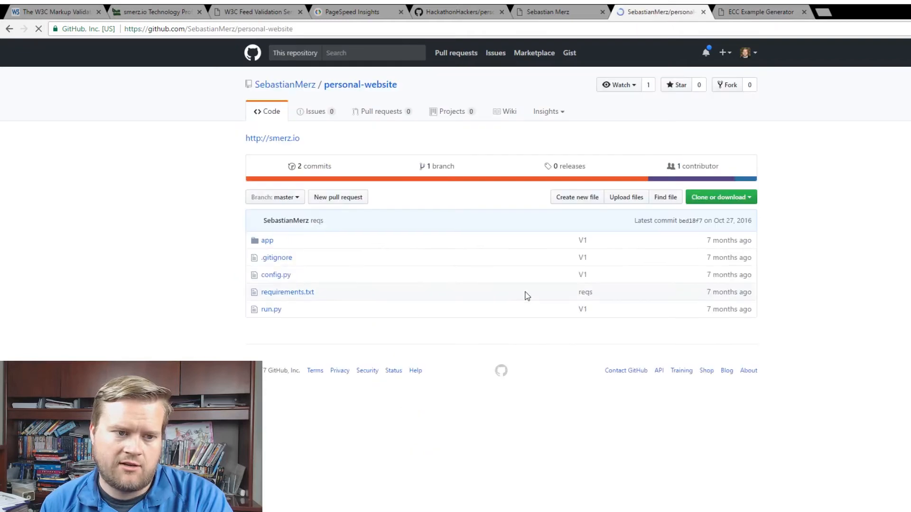
{"action": "left_click", "coordinate": [284, 276]}
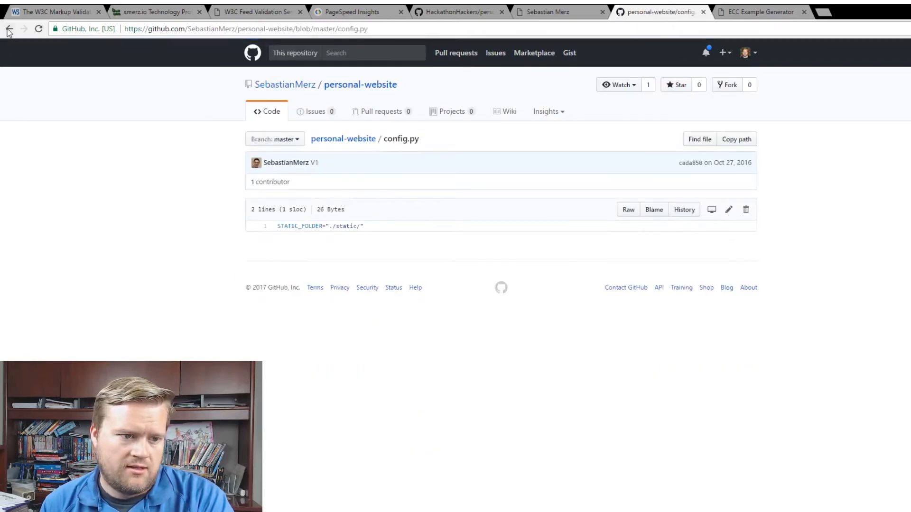
View run.py, back out to the GitHub profile overview and return to the smerz.io tab.
{"action": "left_click", "coordinate": [9, 29]}
{"action": "left_click", "coordinate": [282, 309]}
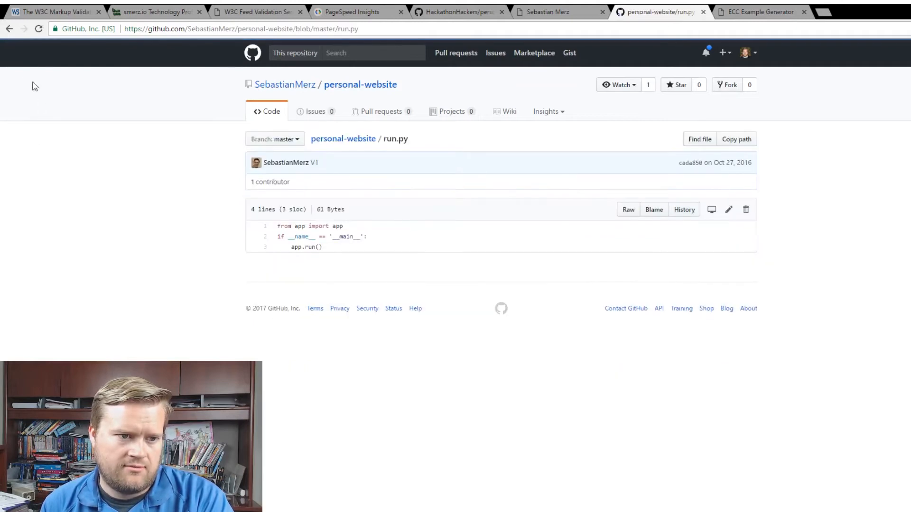
{"action": "left_click", "coordinate": [9, 29]}
{"action": "left_click", "coordinate": [10, 30]}
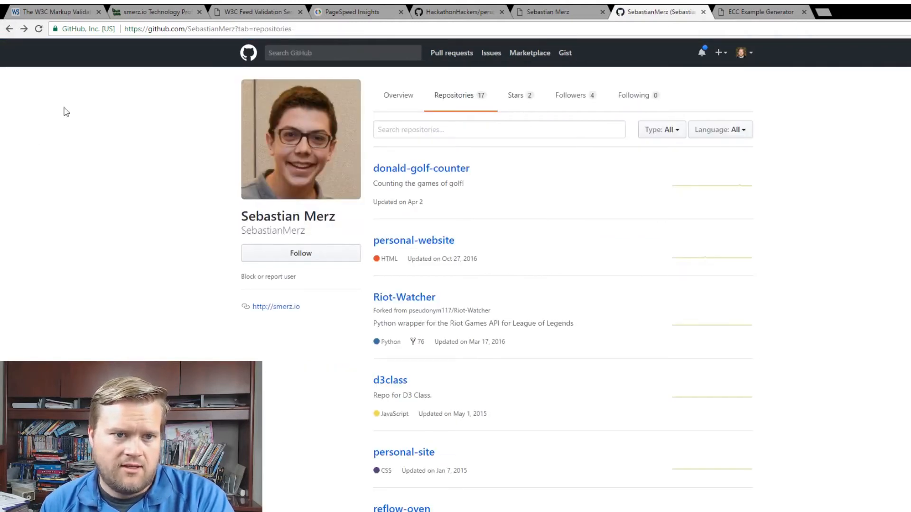
{"action": "left_click", "coordinate": [8, 30]}
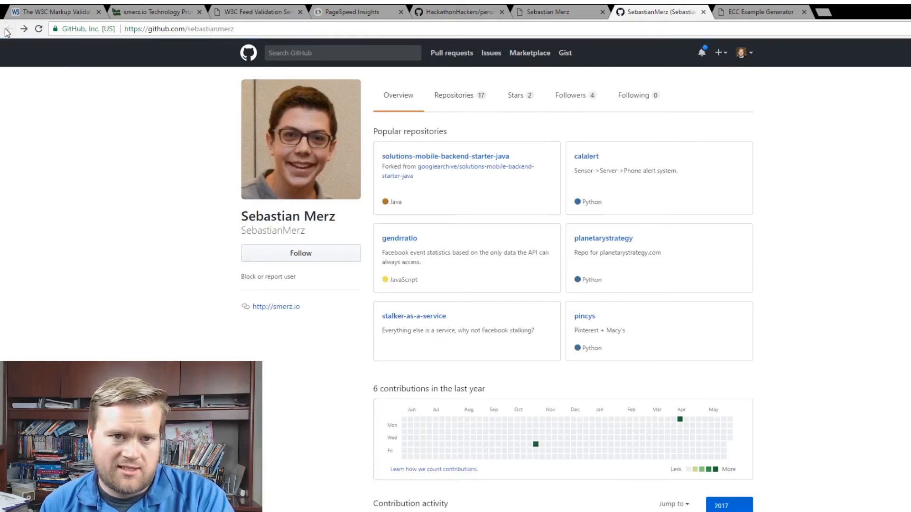
{"action": "left_click", "coordinate": [552, 12]}
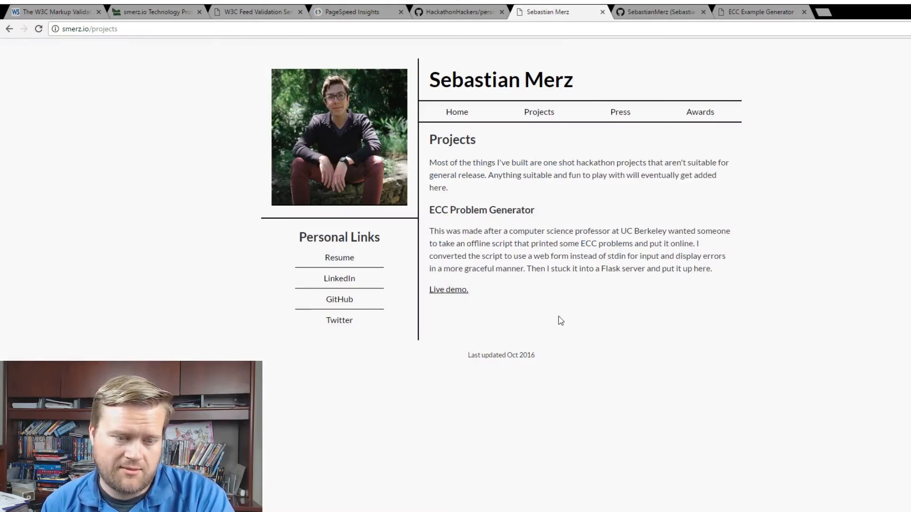
From the Press page, skim the TechCrunch Instant eSports article and close it.
{"action": "left_click", "coordinate": [613, 113]}
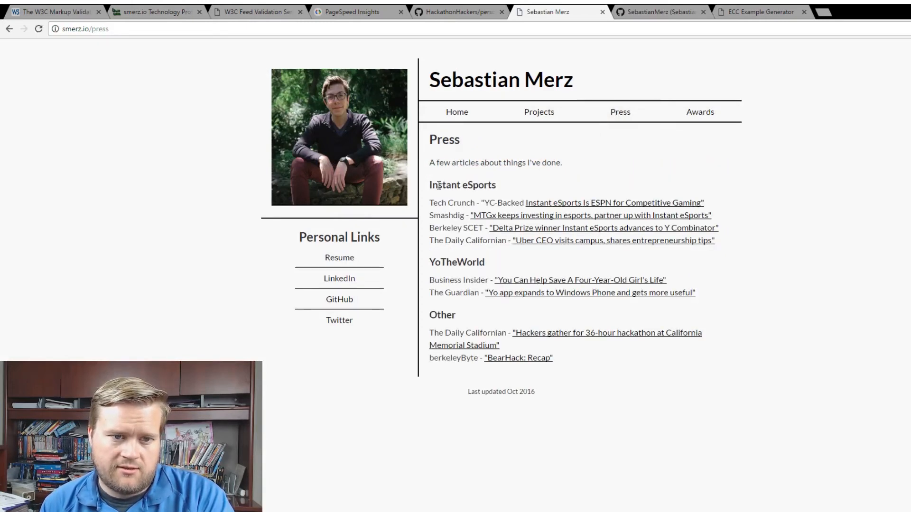
{"action": "mouse_move", "coordinate": [438, 185]}
{"action": "left_mouse_down"}
{"action": "mouse_move", "coordinate": [467, 186]}
{"action": "mouse_move", "coordinate": [517, 163]}
{"action": "mouse_move", "coordinate": [563, 162]}
{"action": "left_mouse_up"}
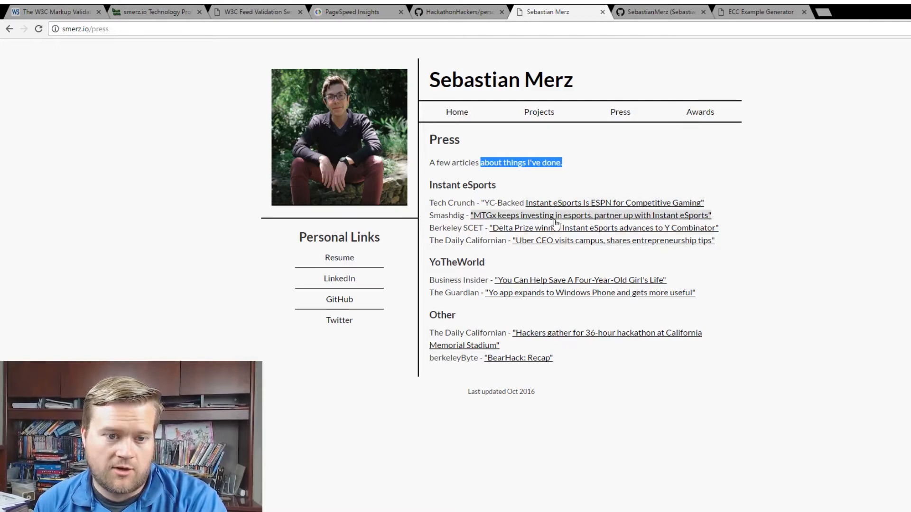
{"action": "left_click", "coordinate": [573, 203]}
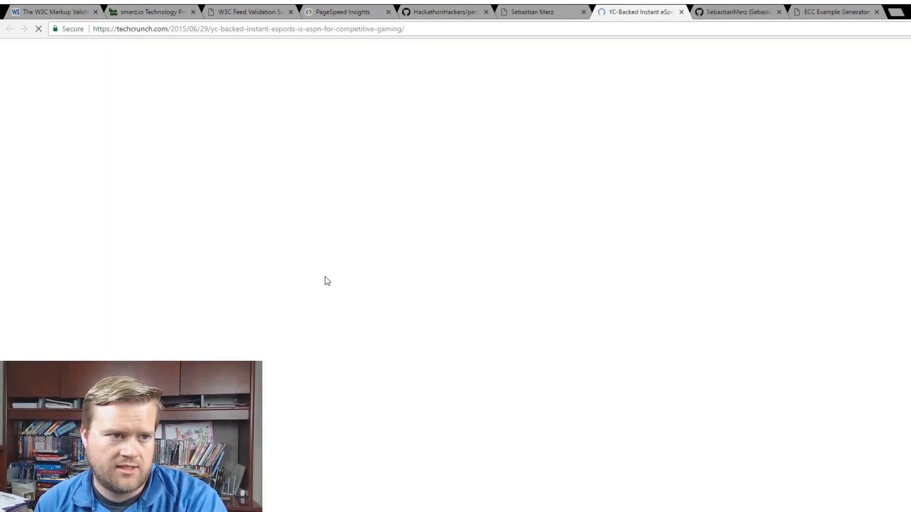
{"action": "scroll", "coordinate": [483, 242], "scroll_direction": "down", "scroll_amount": 1}
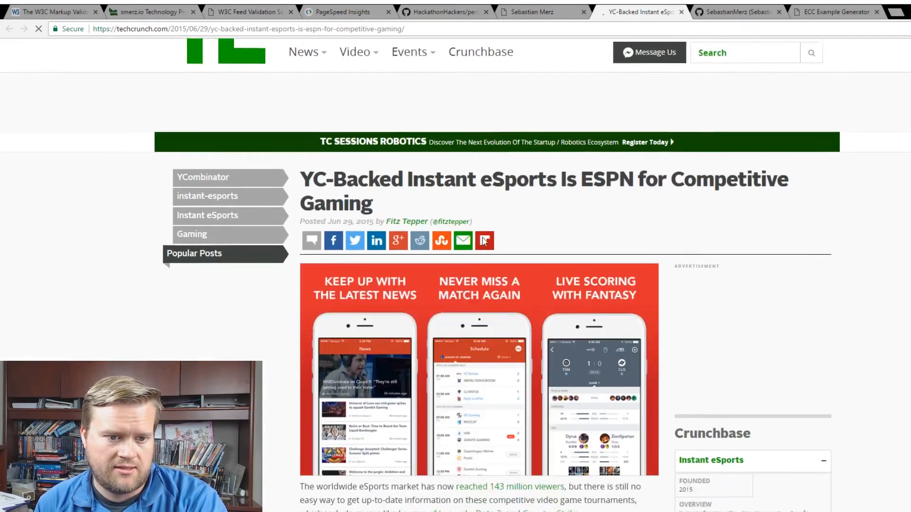
{"action": "scroll", "coordinate": [483, 242], "scroll_direction": "down", "scroll_amount": 1}
{"action": "scroll", "coordinate": [482, 242], "scroll_direction": "down", "scroll_amount": 2}
{"action": "scroll", "coordinate": [483, 242], "scroll_direction": "down", "scroll_amount": 2}
{"action": "scroll", "coordinate": [483, 242], "scroll_direction": "down", "scroll_amount": 1}
{"action": "scroll", "coordinate": [483, 241], "scroll_direction": "up", "scroll_amount": 1}
{"action": "scroll", "coordinate": [483, 235], "scroll_direction": "up", "scroll_amount": 4}
{"action": "scroll", "coordinate": [482, 236], "scroll_direction": "up", "scroll_amount": 2}
{"action": "key", "text": "ctrl+w"}
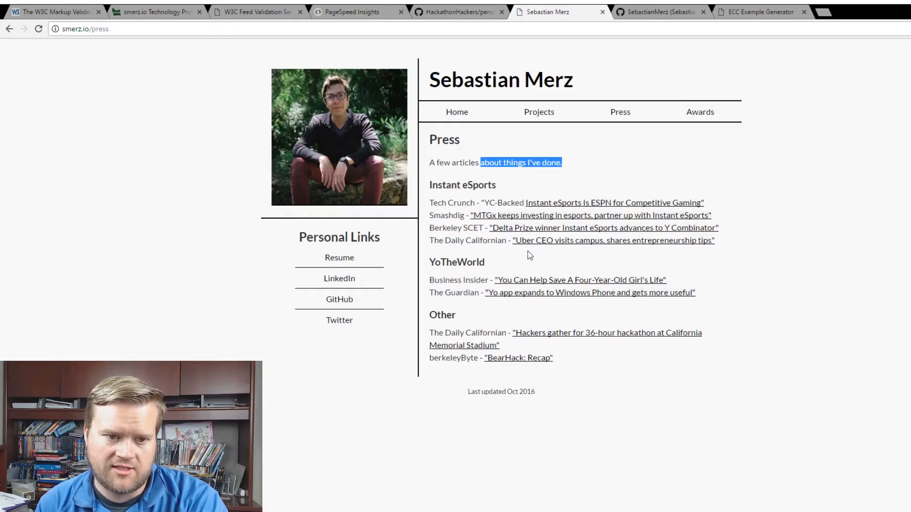
Skim the Business Insider YoTheWorld article, noting its opening and team names, then close it.
{"action": "left_click", "coordinate": [530, 281]}
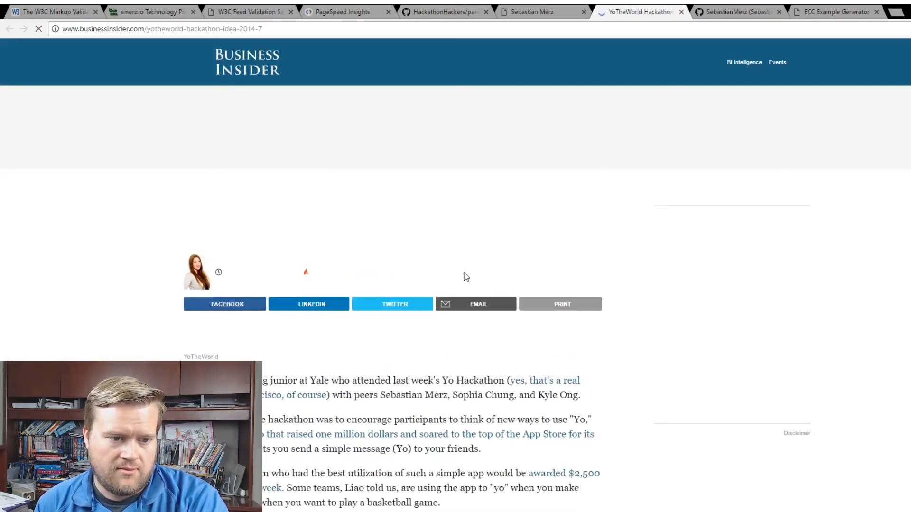
{"action": "scroll", "coordinate": [377, 332], "scroll_direction": "down", "scroll_amount": 2}
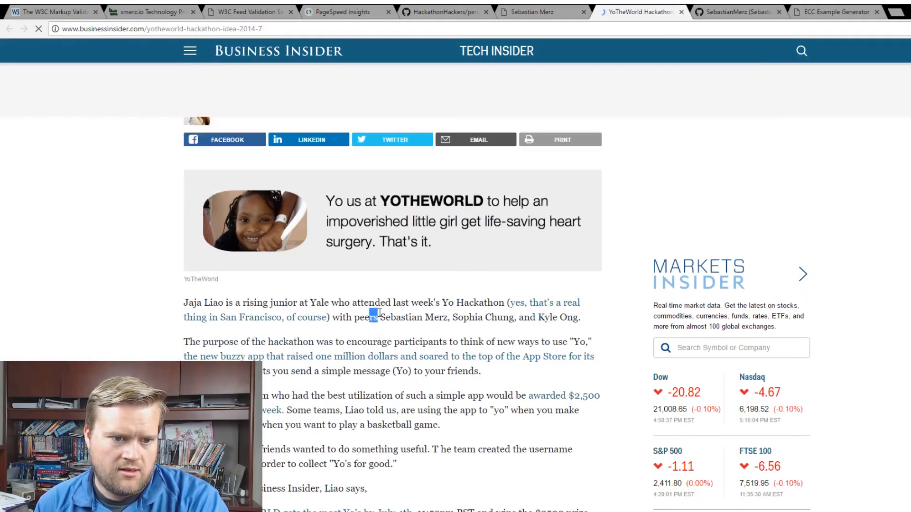
{"action": "left_click_drag", "start_coordinate": [373, 318], "coordinate": [391, 316]}
{"action": "left_click_drag", "start_coordinate": [278, 303], "coordinate": [486, 303]}
{"action": "left_click_drag", "start_coordinate": [380, 317], "coordinate": [458, 317]}
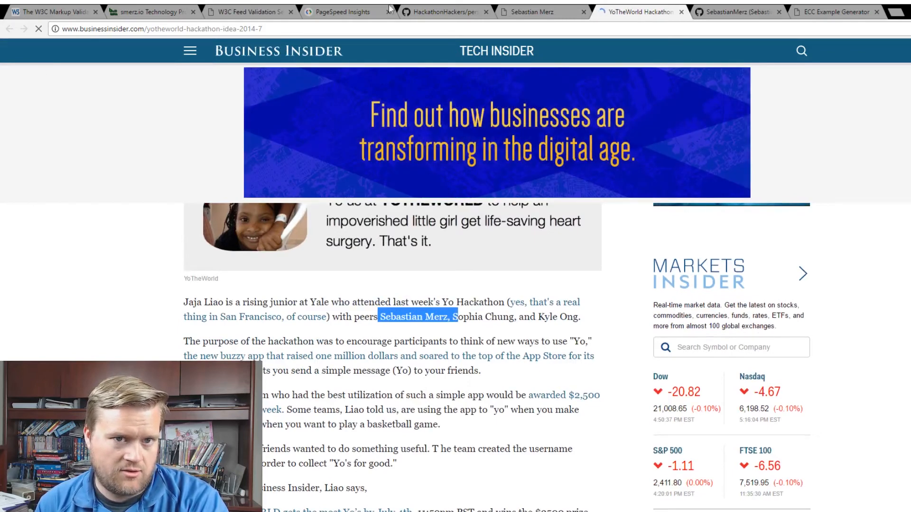
{"action": "left_click", "coordinate": [681, 11]}
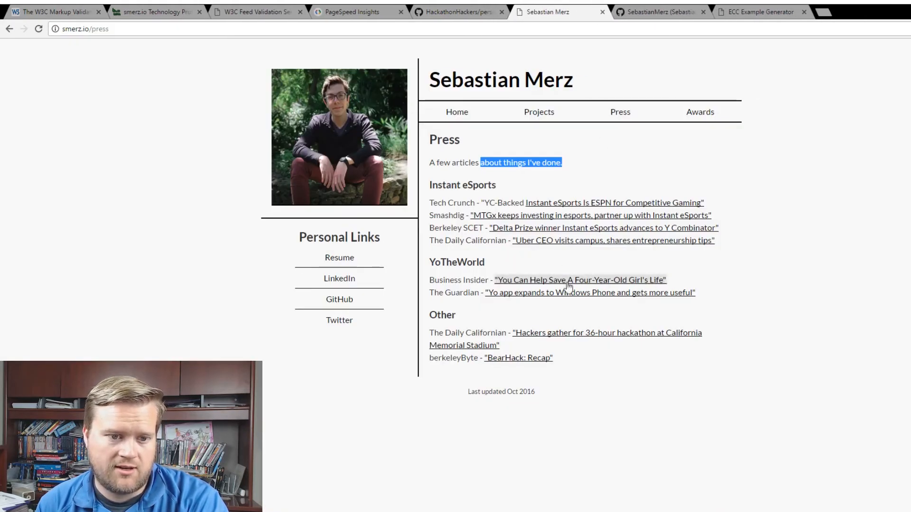
Read through the startup awards, including the accelerator and Delta Prize entries.
{"action": "left_click", "coordinate": [698, 113]}
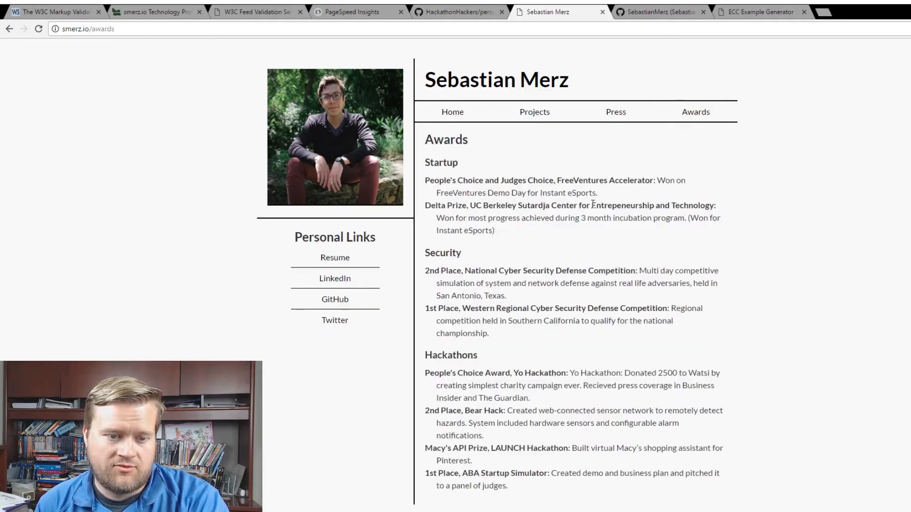
{"action": "scroll", "coordinate": [587, 203], "scroll_direction": "down", "scroll_amount": 1}
{"action": "scroll", "coordinate": [587, 203], "scroll_direction": "up", "scroll_amount": 1}
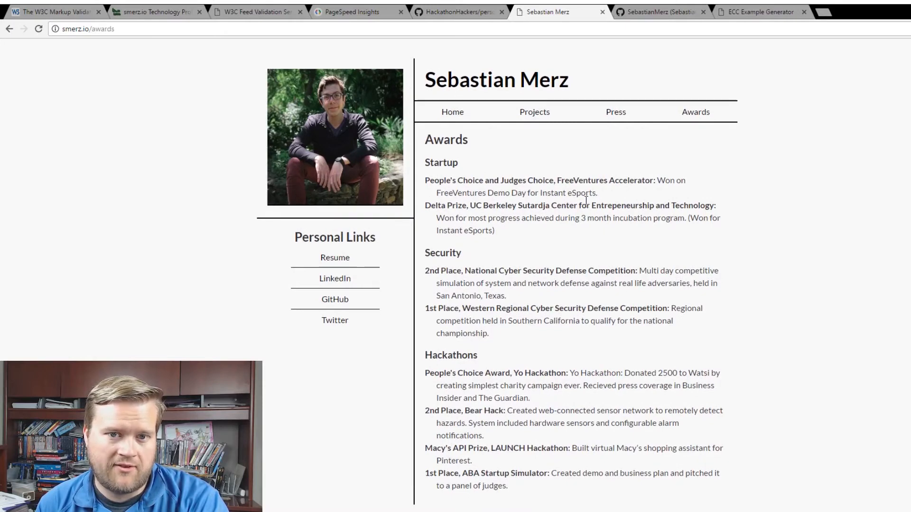
{"action": "left_click_drag", "start_coordinate": [484, 184], "coordinate": [636, 183]}
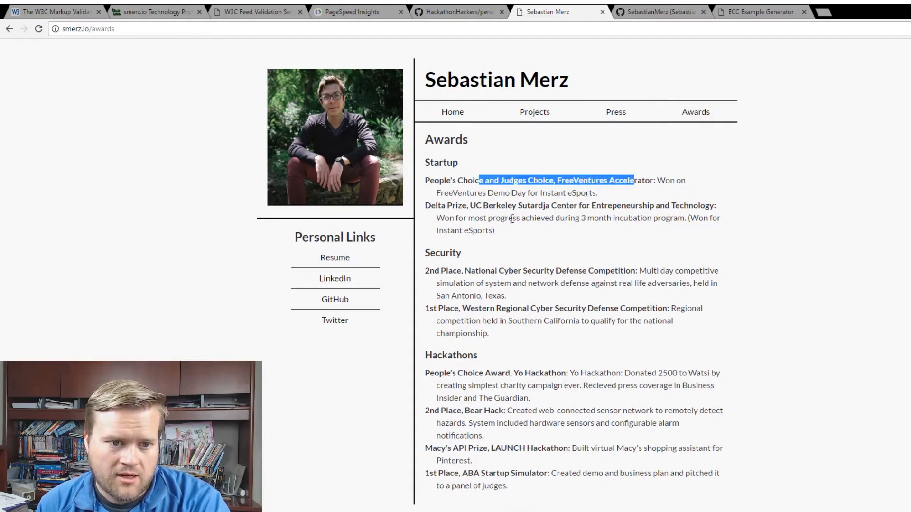
{"action": "left_click_drag", "start_coordinate": [434, 163], "coordinate": [640, 183]}
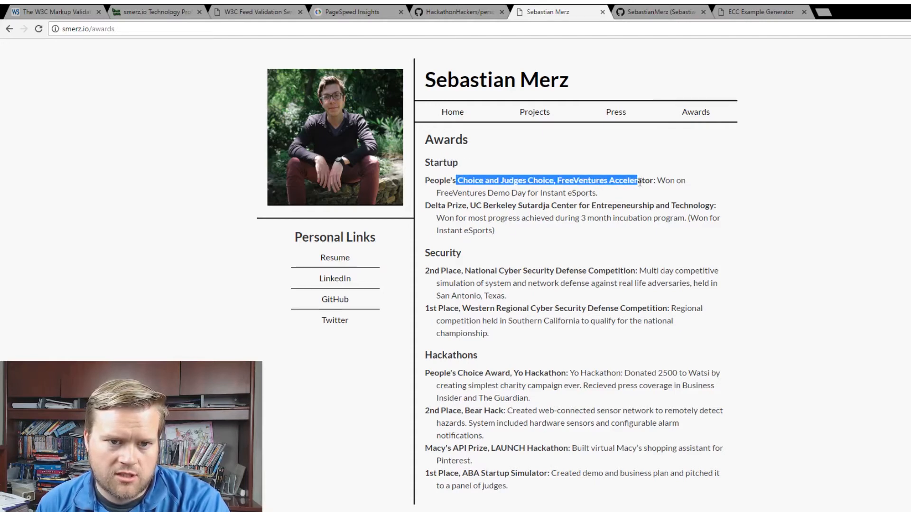
{"action": "left_click_drag", "start_coordinate": [639, 182], "coordinate": [650, 183]}
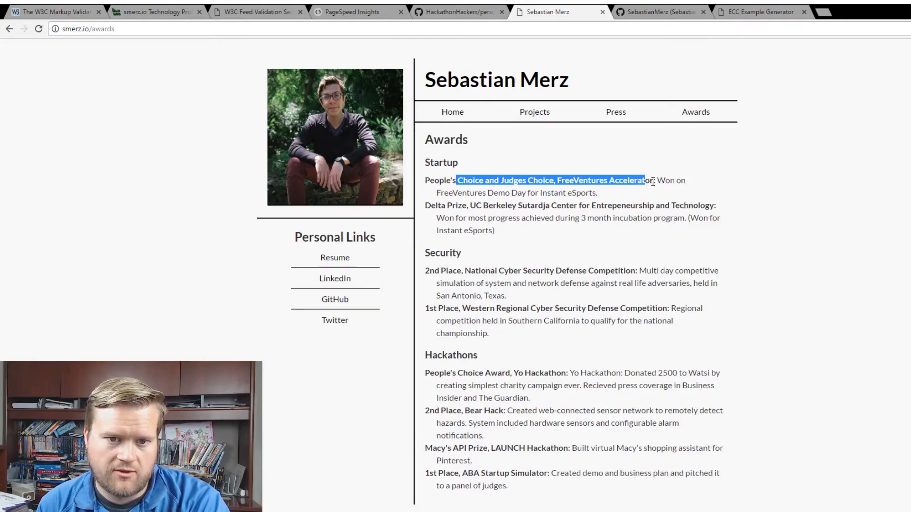
{"action": "left_click_drag", "start_coordinate": [447, 205], "coordinate": [597, 206]}
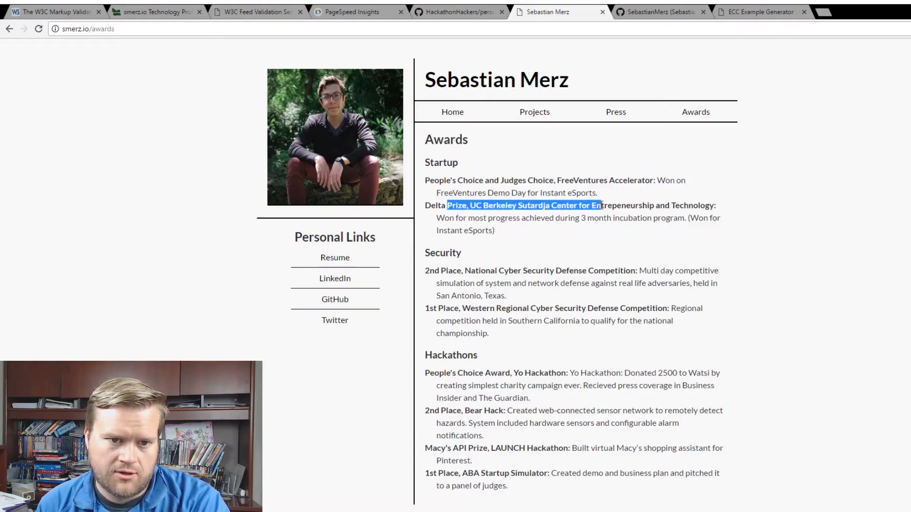
{"action": "scroll", "coordinate": [576, 259], "scroll_direction": "down", "scroll_amount": 1}
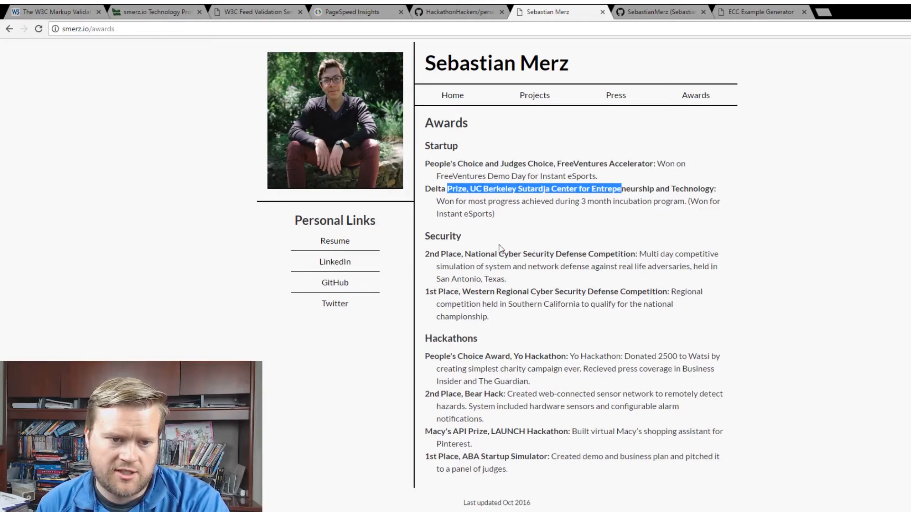
{"action": "left_click_drag", "start_coordinate": [441, 254], "coordinate": [593, 255]}
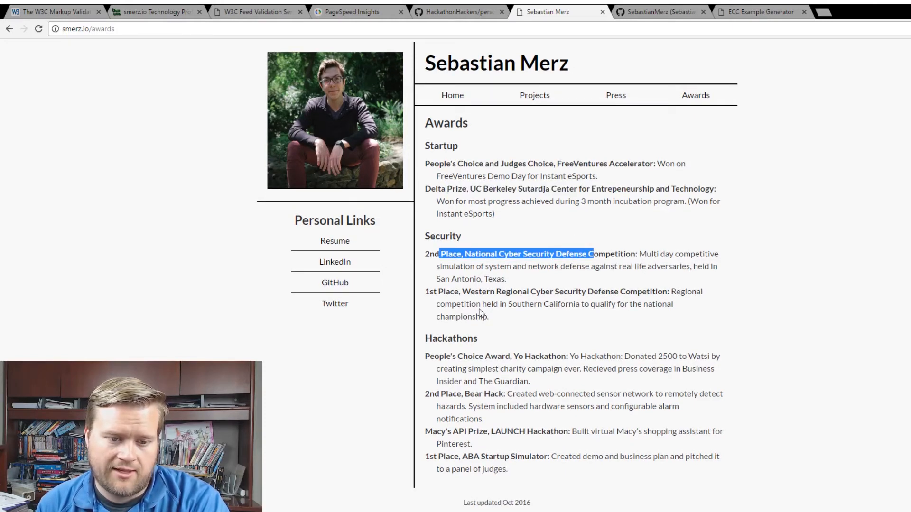
Read through the Hackathons section of the Awards page.
{"action": "left_click_drag", "start_coordinate": [433, 338], "coordinate": [482, 337]}
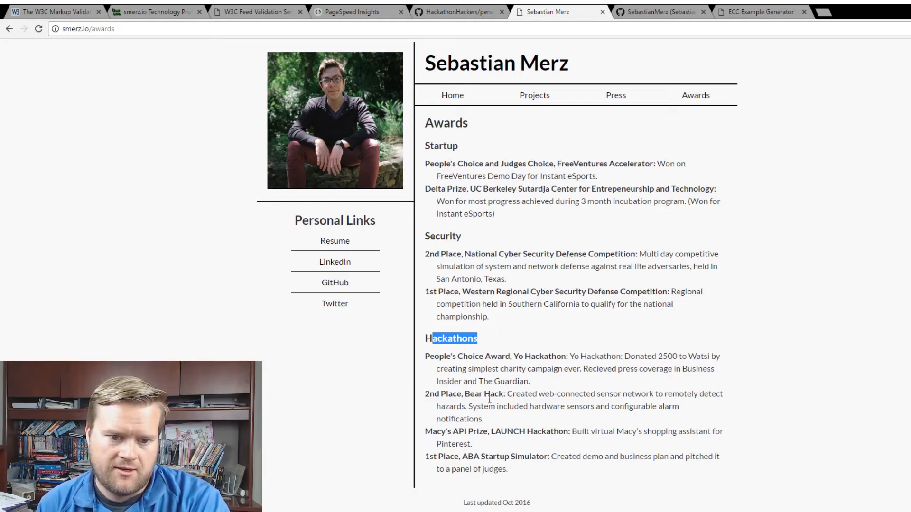
{"action": "mouse_move", "coordinate": [505, 467]}
{"action": "left_mouse_down"}
{"action": "mouse_move", "coordinate": [425, 354]}
{"action": "mouse_move", "coordinate": [498, 358]}
{"action": "mouse_move", "coordinate": [590, 405]}
{"action": "mouse_move", "coordinate": [553, 458]}
{"action": "mouse_move", "coordinate": [508, 469]}
{"action": "left_mouse_up"}
{"action": "left_click", "coordinate": [428, 340]}
{"action": "scroll", "coordinate": [542, 420], "scroll_direction": "up", "scroll_amount": 1}
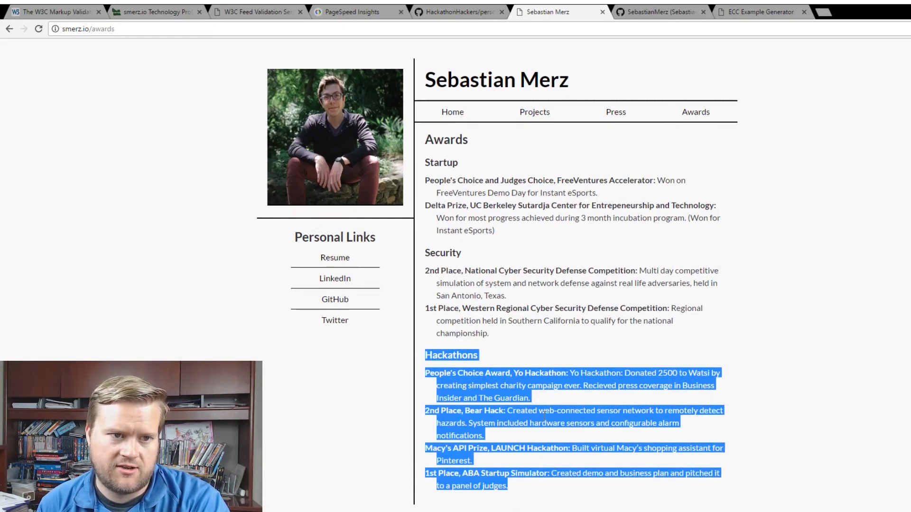
{"action": "scroll", "coordinate": [545, 413], "scroll_direction": "down", "scroll_amount": 1}
{"action": "left_click", "coordinate": [545, 420]}
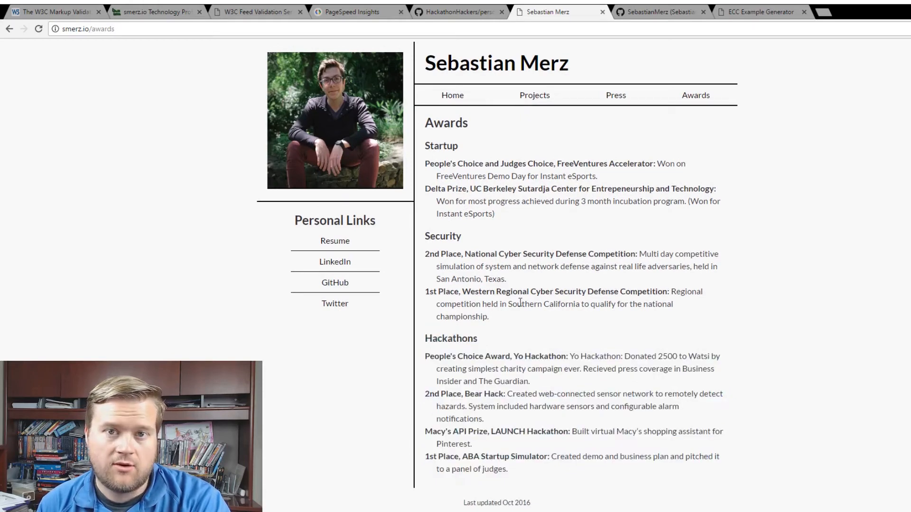
{"action": "scroll", "coordinate": [520, 289], "scroll_direction": "up", "scroll_amount": 1}
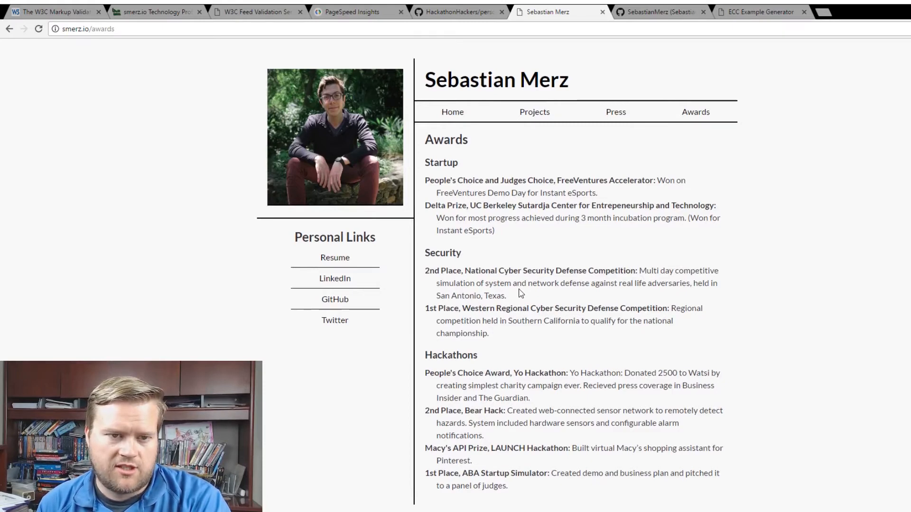
Browse Home, Projects and Awards (first hackathon and Bear Hack entries), ending on the home page.
{"action": "left_click", "coordinate": [453, 112]}
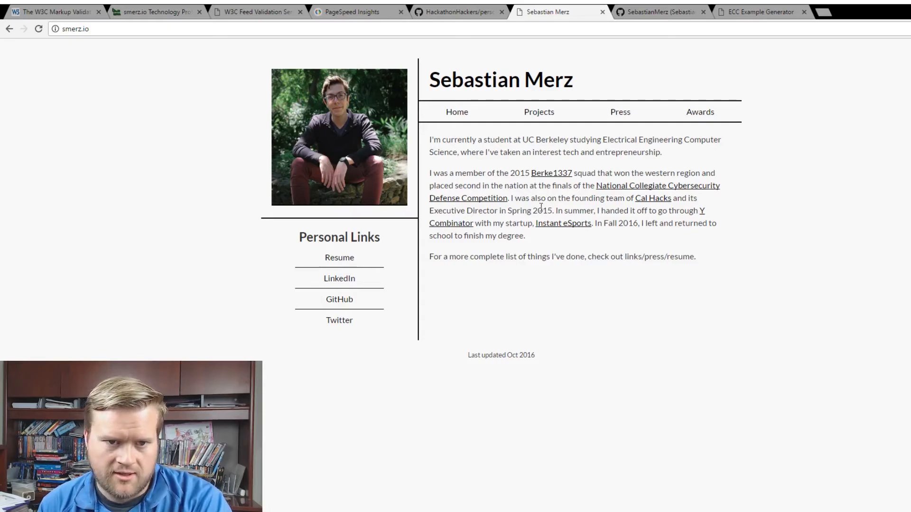
{"action": "left_click", "coordinate": [563, 117]}
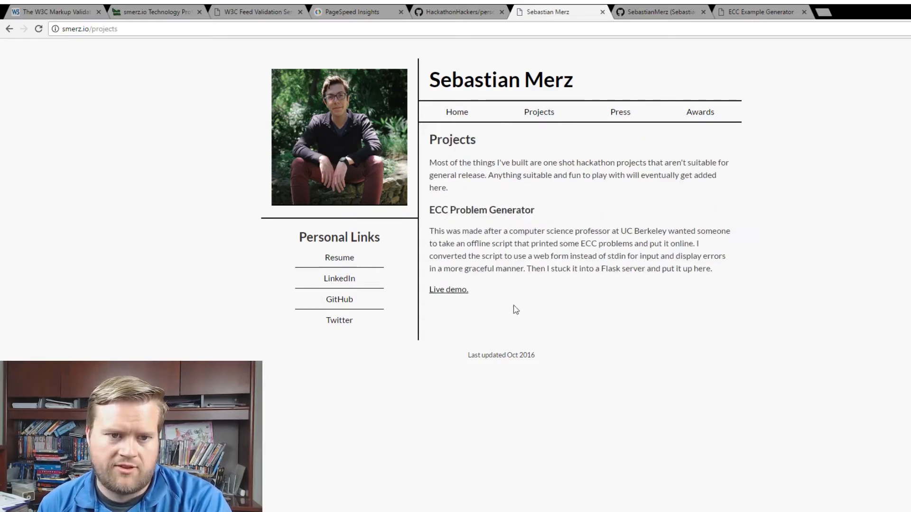
{"action": "left_click", "coordinate": [703, 114]}
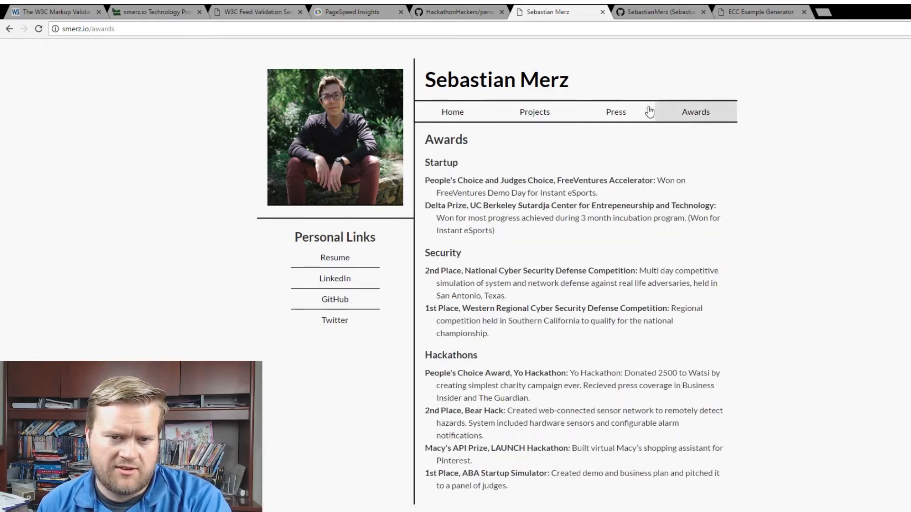
{"action": "mouse_move", "coordinate": [451, 374]}
{"action": "left_mouse_down"}
{"action": "mouse_move", "coordinate": [587, 385]}
{"action": "mouse_move", "coordinate": [593, 395]}
{"action": "left_mouse_up"}
{"action": "mouse_move", "coordinate": [465, 411]}
{"action": "left_mouse_down"}
{"action": "mouse_move", "coordinate": [496, 423]}
{"action": "mouse_move", "coordinate": [485, 436]}
{"action": "left_mouse_up"}
{"action": "left_click", "coordinate": [535, 111]}
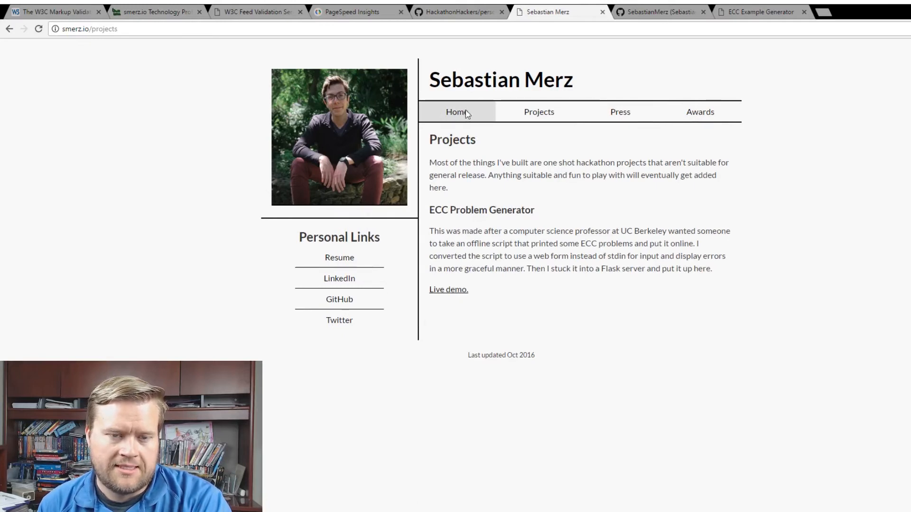
{"action": "left_click", "coordinate": [457, 112]}
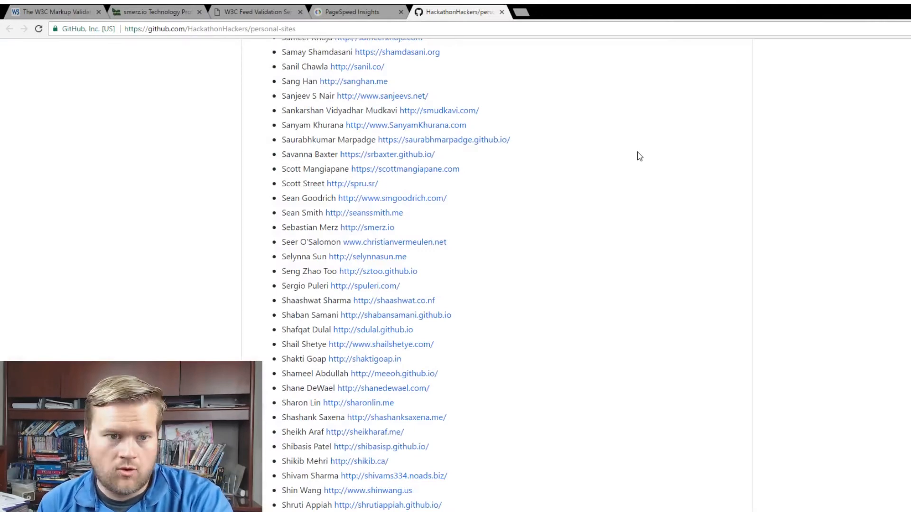
{"action": "scroll", "coordinate": [637, 152], "scroll_direction": "down", "scroll_amount": 3}
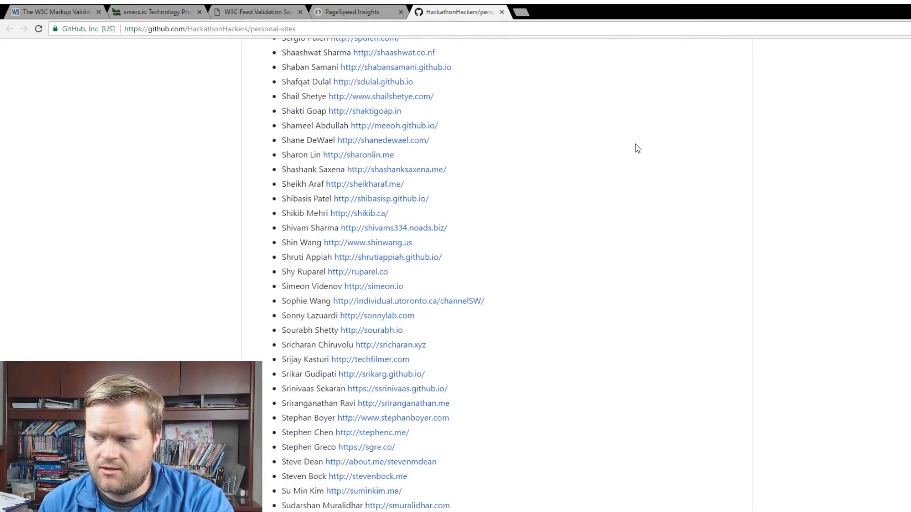
{"action": "scroll", "coordinate": [638, 148], "scroll_direction": "down", "scroll_amount": 2}
{"action": "scroll", "coordinate": [480, 140], "scroll_direction": "down", "scroll_amount": 2}
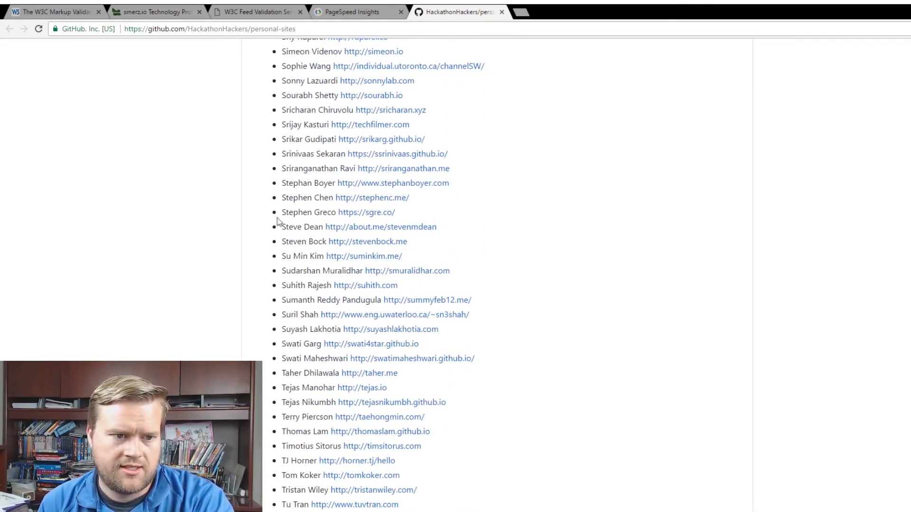
Open stevenbock.me from the HackathonHackers personal-sites list.
{"action": "left_click", "coordinate": [338, 246]}
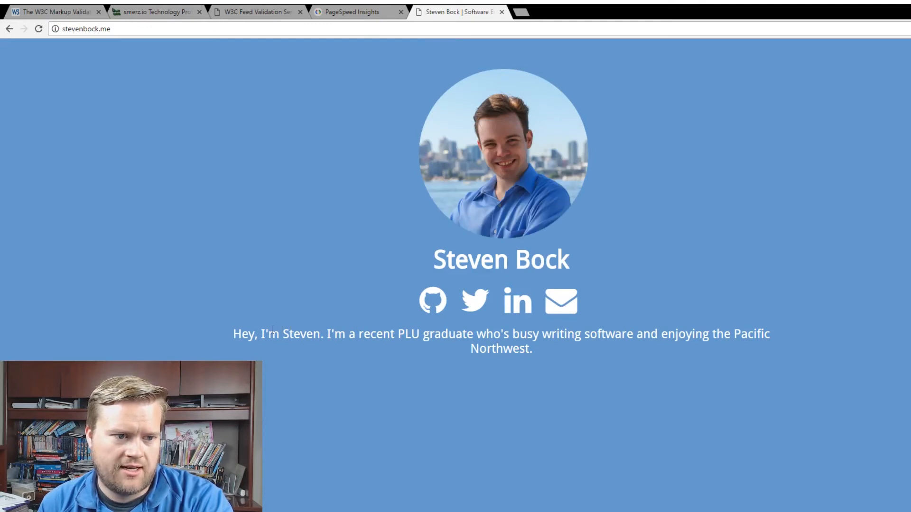
Read the intro bio, including the recent PLU graduate phrase.
{"action": "left_click_drag", "start_coordinate": [261, 334], "coordinate": [578, 331]}
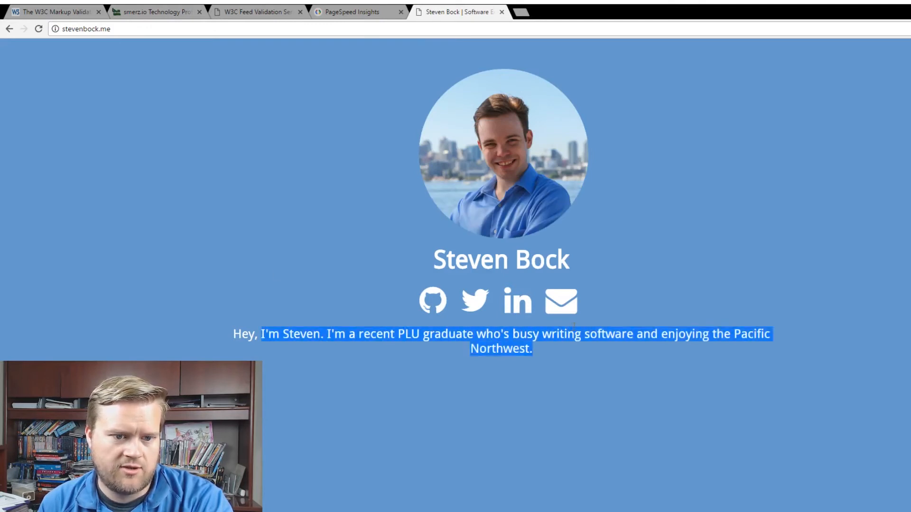
{"action": "left_click_drag", "start_coordinate": [577, 329], "coordinate": [771, 347]}
{"action": "left_click", "coordinate": [765, 356]}
{"action": "left_click_drag", "start_coordinate": [347, 333], "coordinate": [557, 332]}
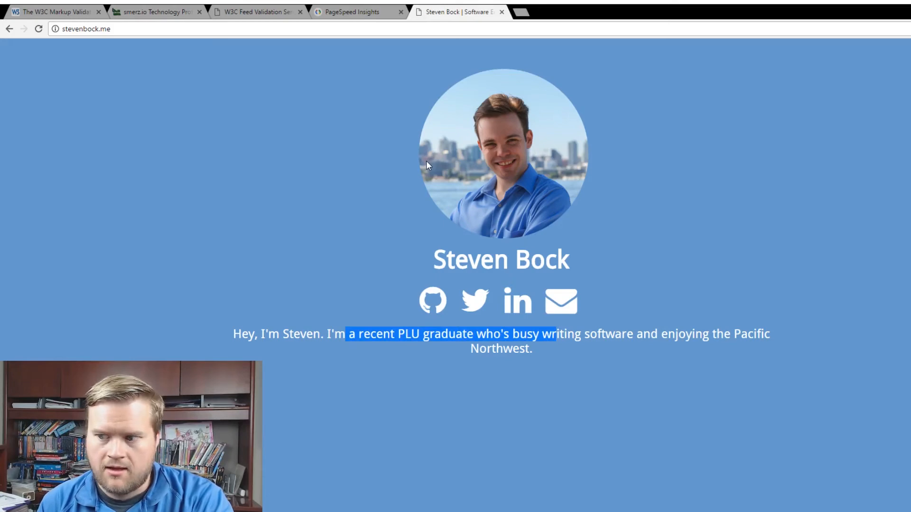
{"action": "left_click", "coordinate": [330, 333]}
{"action": "left_click_drag", "start_coordinate": [229, 341], "coordinate": [767, 322]}
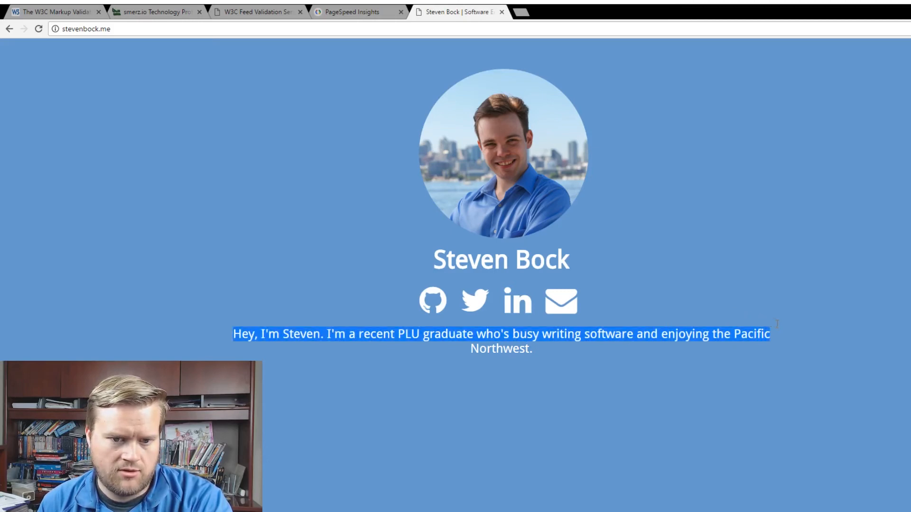
{"action": "left_click_drag", "start_coordinate": [778, 332], "coordinate": [542, 352]}
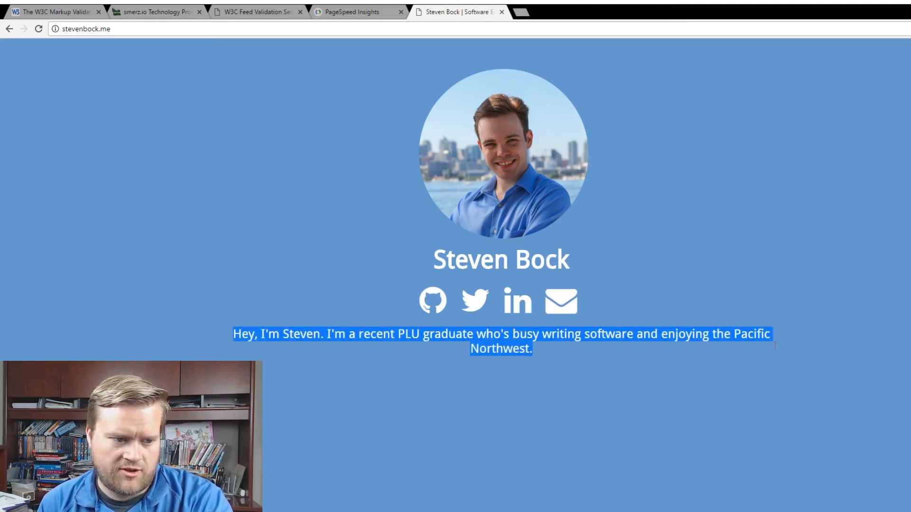
{"action": "left_click", "coordinate": [541, 352]}
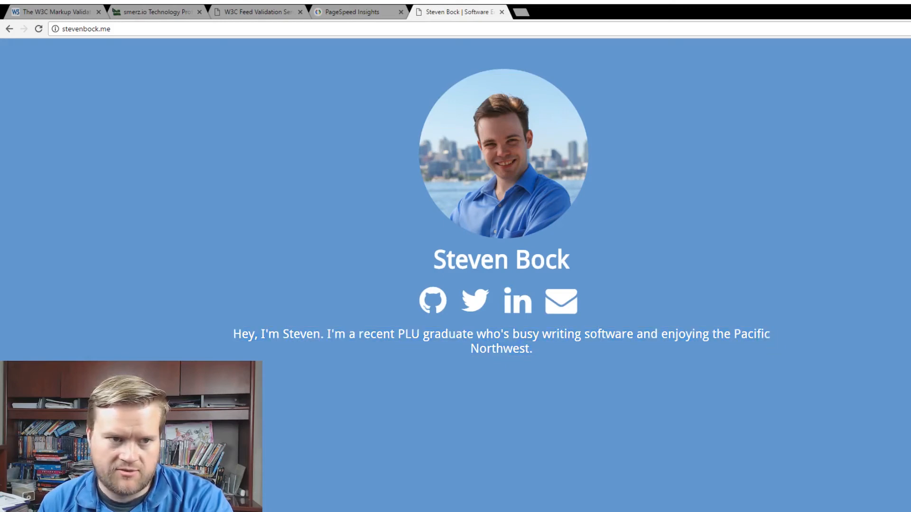
Copy the stevenbock.me address and switch to the smerz.io BuiltWith tab.
{"action": "left_click", "coordinate": [122, 29]}
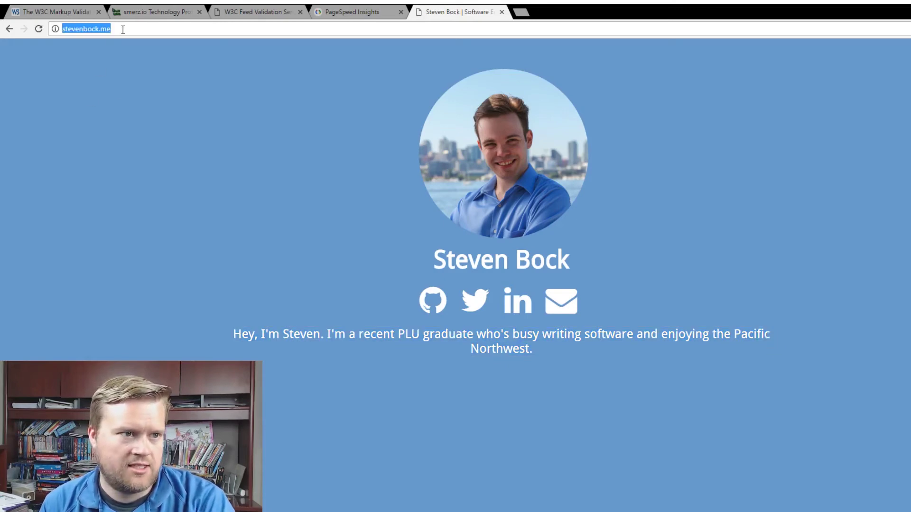
{"action": "left_click", "coordinate": [157, 11]}
{"action": "scroll", "coordinate": [171, 101], "scroll_direction": "up", "scroll_amount": 4}
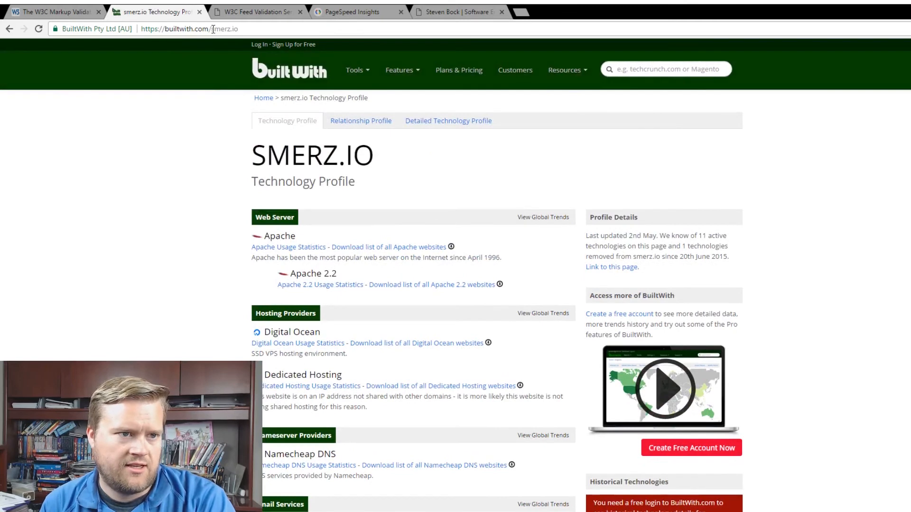
Replace smerz.io with stevenbock.me in the BuiltWith lookup and load its technology profile.
{"action": "left_click_drag", "start_coordinate": [211, 29], "coordinate": [240, 29]}
{"action": "type", "text": "http://stevenbock.me/"}
{"action": "left_click", "coordinate": [160, 29]}
{"action": "key", "text": "BackSpace"}
{"action": "key", "text": "BackSpace"}
{"action": "key", "text": "BackSpace"}
{"action": "key", "text": "BackSpace"}
{"action": "key", "text": "Return"}
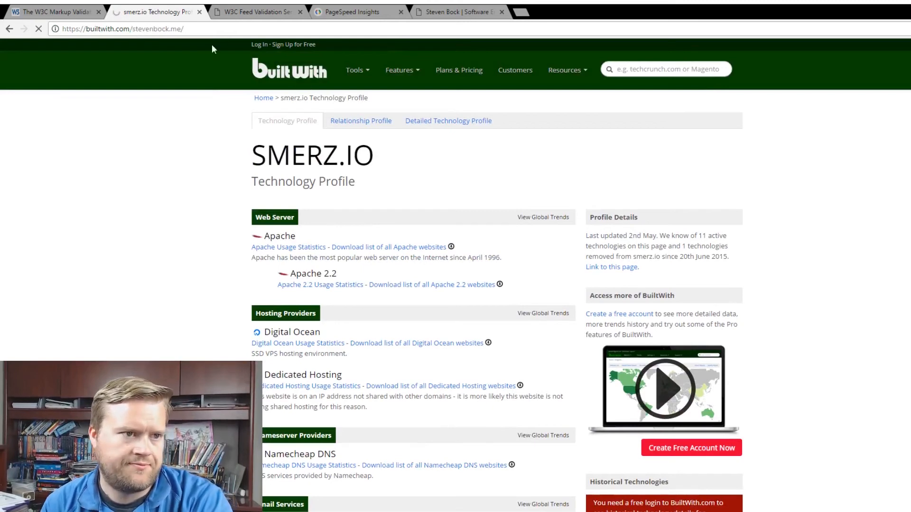
{"action": "scroll", "coordinate": [158, 229], "scroll_direction": "down", "scroll_amount": 1}
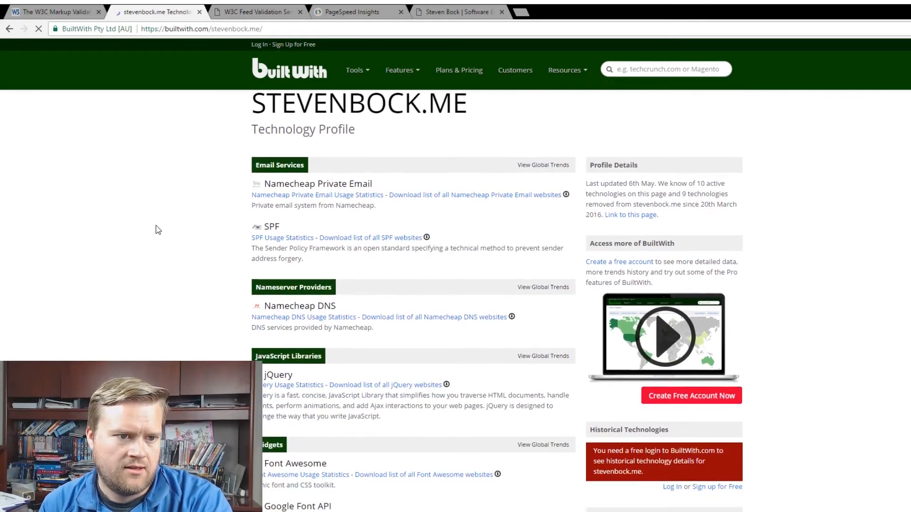
{"action": "scroll", "coordinate": [157, 230], "scroll_direction": "down", "scroll_amount": 2}
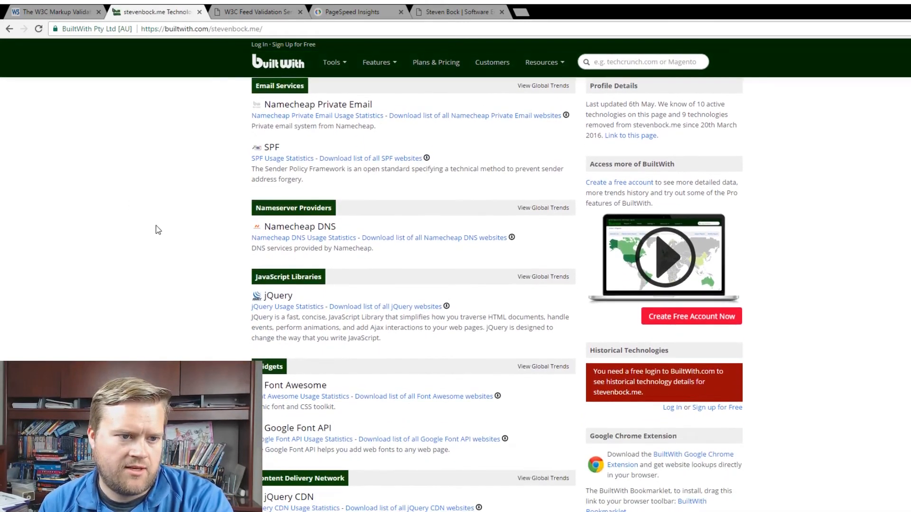
{"action": "scroll", "coordinate": [158, 230], "scroll_direction": "down", "scroll_amount": 1}
{"action": "scroll", "coordinate": [158, 230], "scroll_direction": "down", "scroll_amount": 1}
{"action": "scroll", "coordinate": [158, 229], "scroll_direction": "down", "scroll_amount": 1}
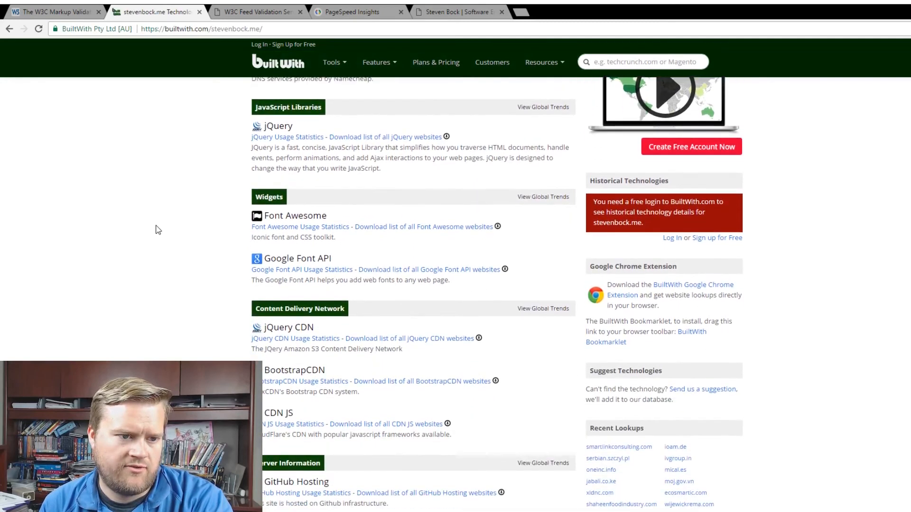
{"action": "scroll", "coordinate": [158, 230], "scroll_direction": "down", "scroll_amount": 1}
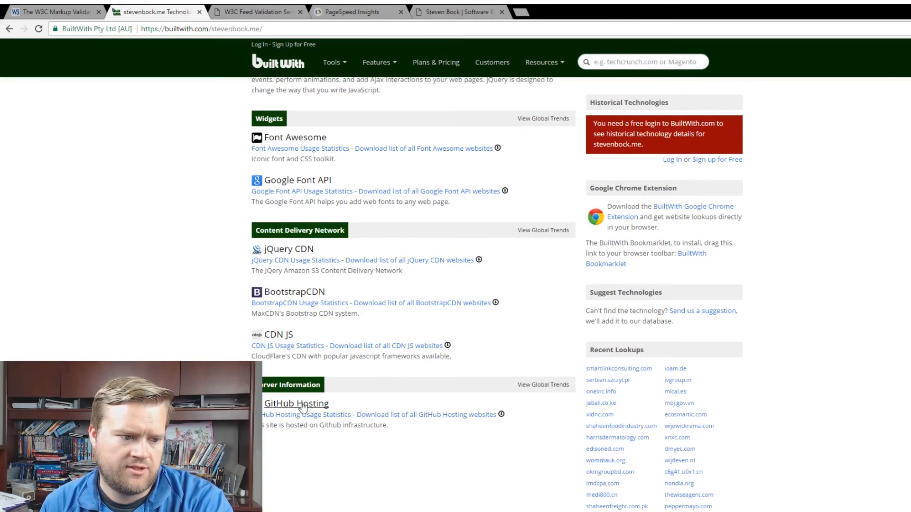
Review the stevenbock.me technology sections, then move to the W3C Feed Validation tab.
{"action": "left_click", "coordinate": [240, 8]}
{"action": "left_click", "coordinate": [180, 10]}
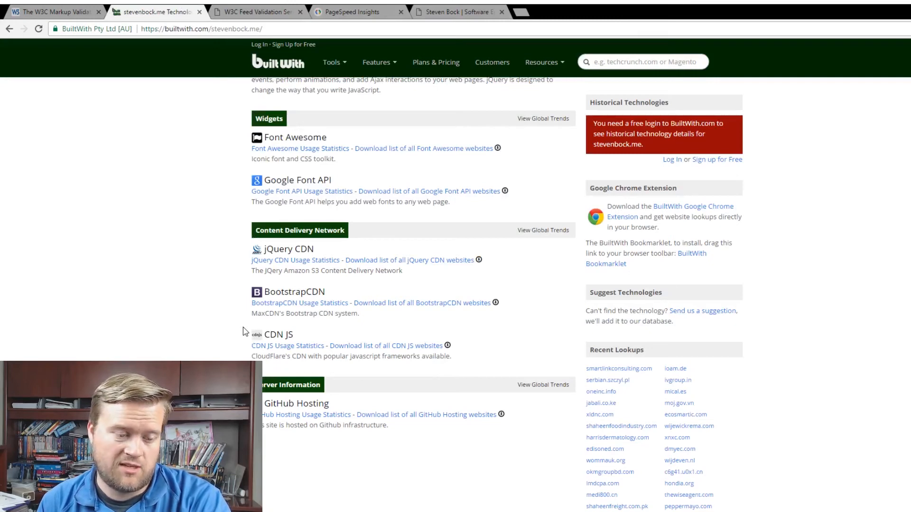
{"action": "left_click", "coordinate": [248, 8]}
{"action": "left_click", "coordinate": [189, 9]}
{"action": "left_click", "coordinate": [350, 9]}
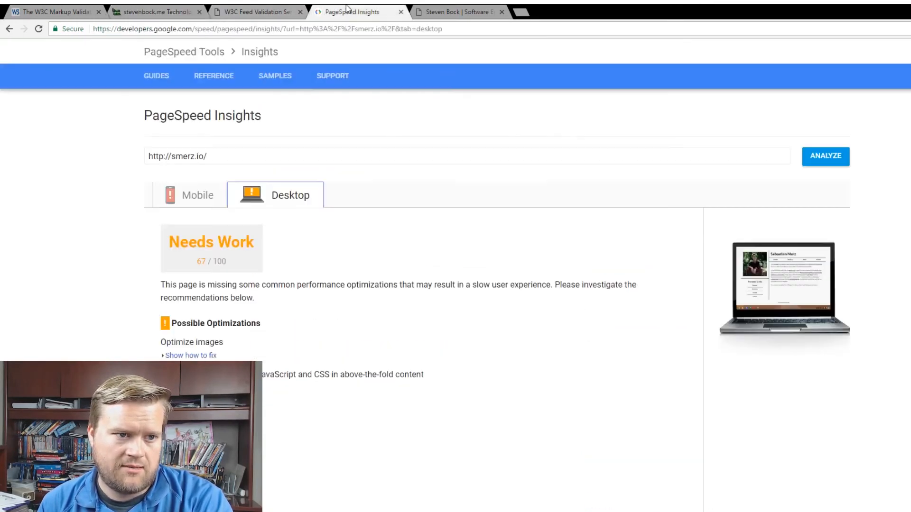
{"action": "type", "text": "http://stevenbock.me/"}
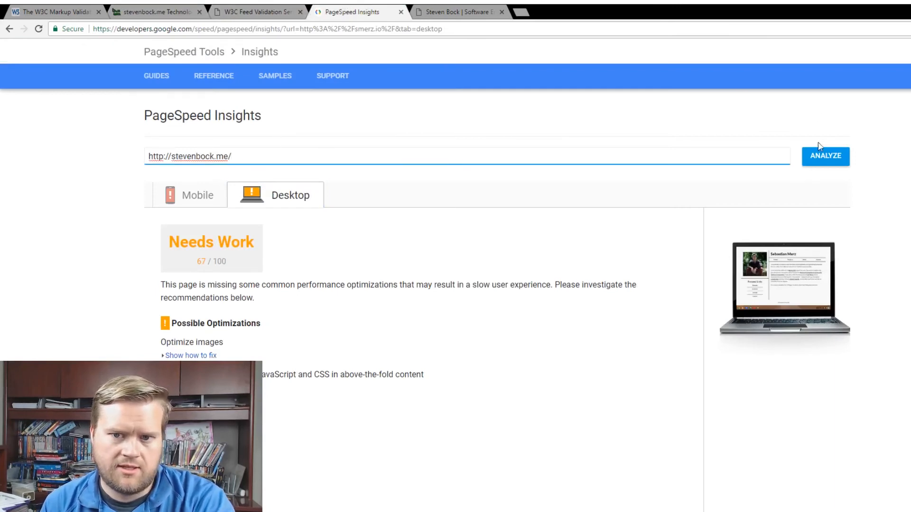
{"action": "key", "text": "Return"}
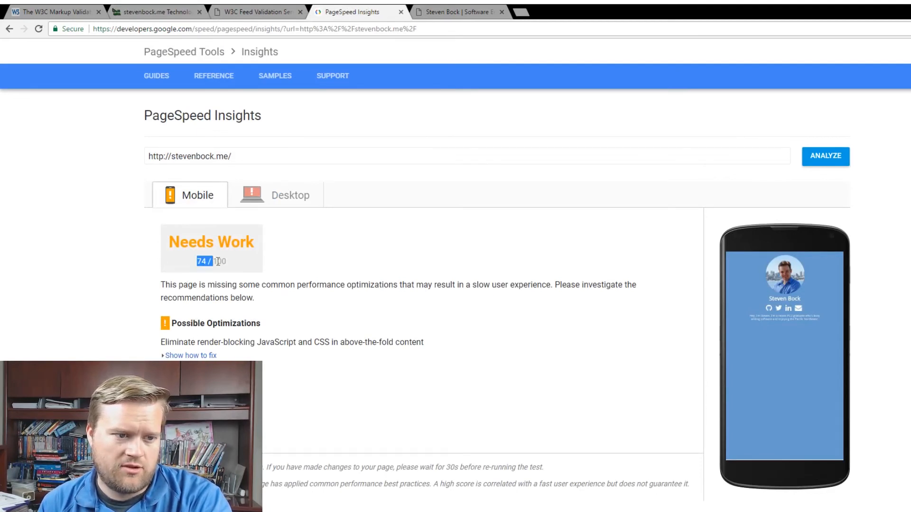
Note the render-blocking JavaScript and CSS recommendation, then return to the stevenbock.me tab.
{"action": "left_click_drag", "start_coordinate": [218, 342], "coordinate": [316, 346]}
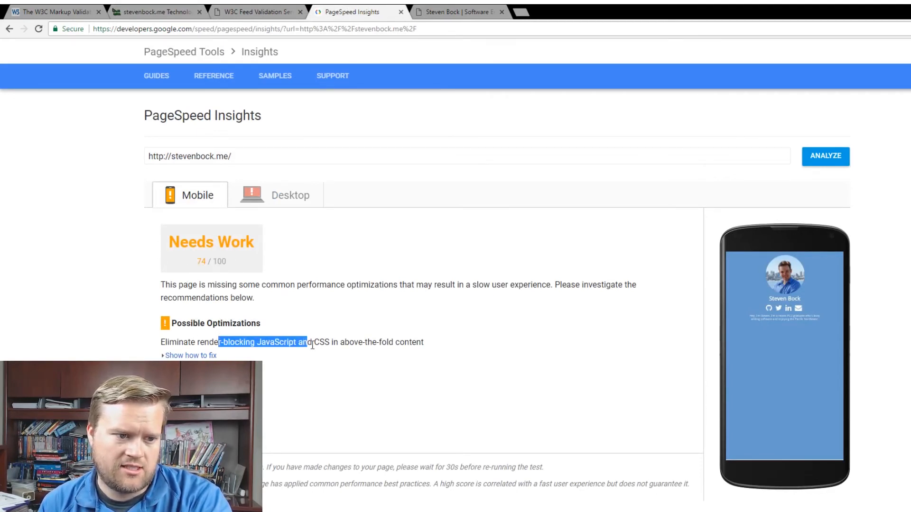
{"action": "left_click", "coordinate": [264, 377]}
{"action": "left_click_drag", "start_coordinate": [258, 342], "coordinate": [332, 342]}
{"action": "left_click", "coordinate": [456, 12]}
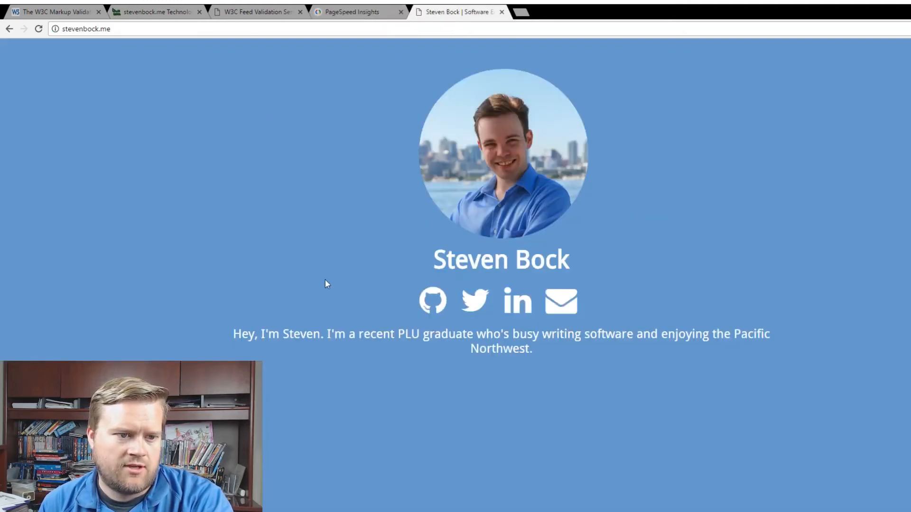
Inspect the site's markup, phone-sized layout and console in DevTools, then close them.
{"action": "key", "text": "ctrl+shift+i"}
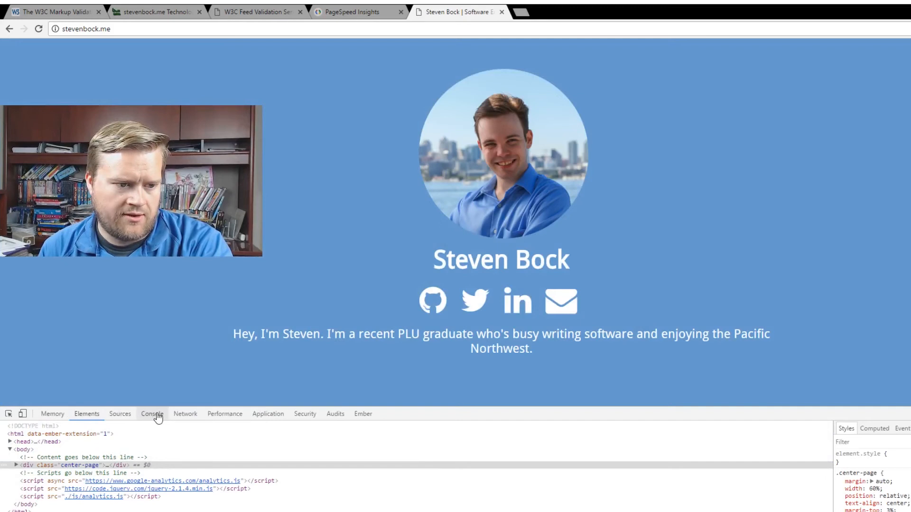
{"action": "left_click", "coordinate": [22, 414]}
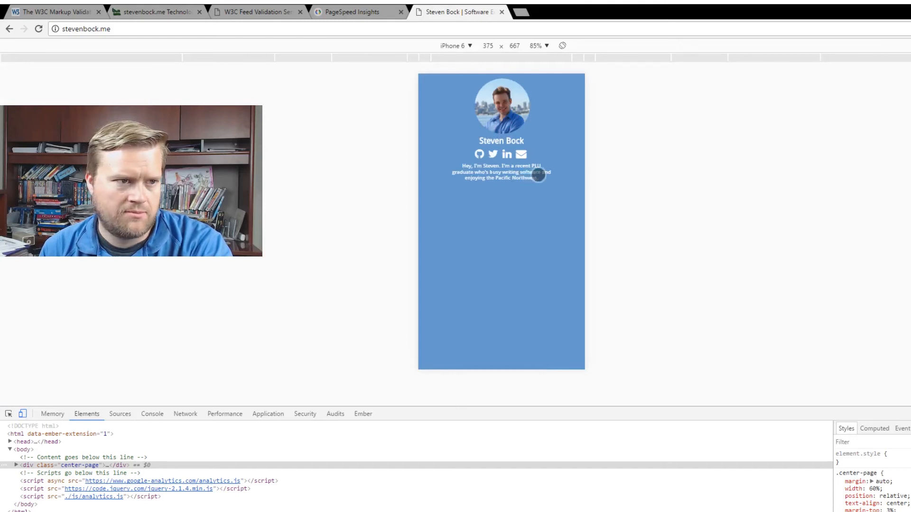
{"action": "left_click", "coordinate": [22, 413]}
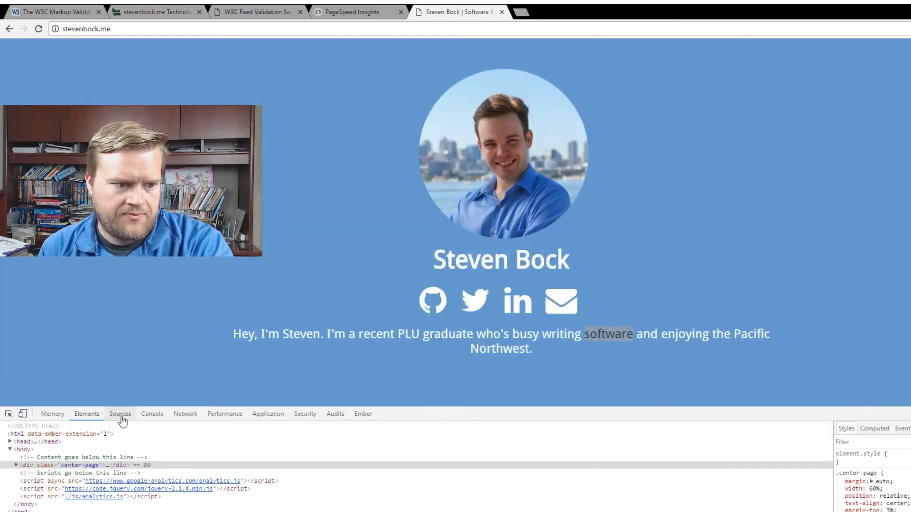
{"action": "left_click", "coordinate": [150, 414]}
{"action": "key", "text": "F12"}
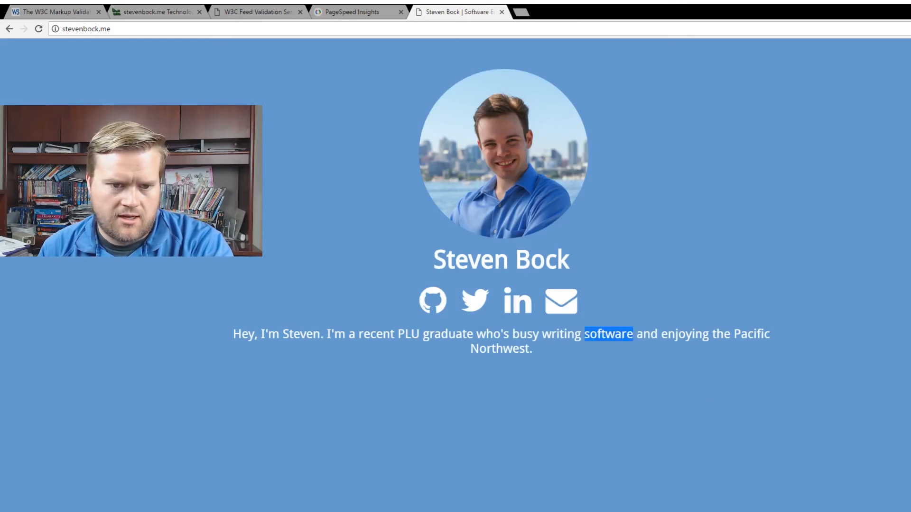
Follow the site's GitHub icon to the dabockster profile.
{"action": "left_click", "coordinate": [497, 323]}
{"action": "left_click", "coordinate": [428, 305]}
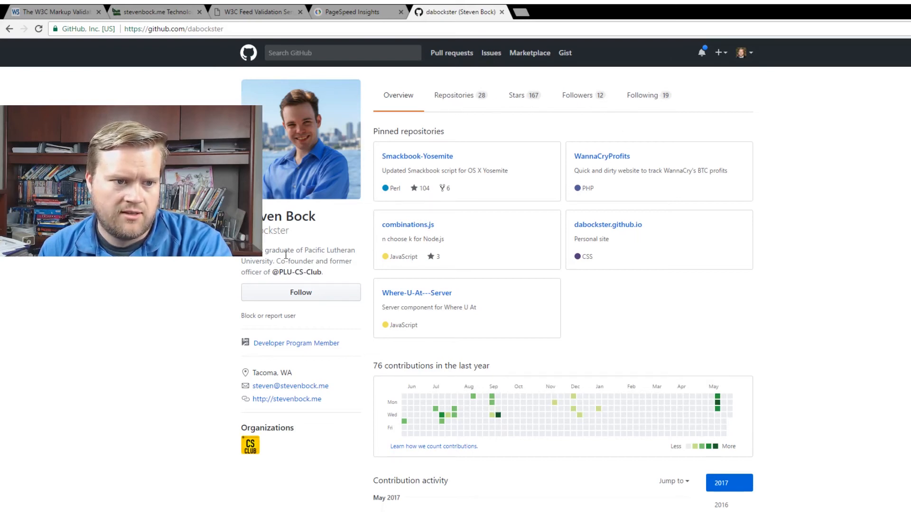
Read the GitHub bio, browse Repositories and Overview, then go back to stevenbock.me.
{"action": "left_click_drag", "start_coordinate": [285, 255], "coordinate": [351, 260]}
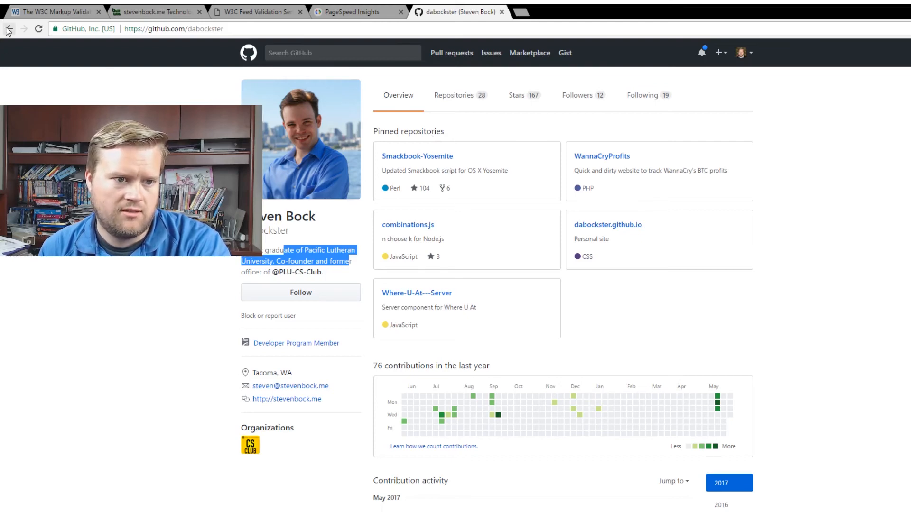
{"action": "left_click", "coordinate": [459, 96]}
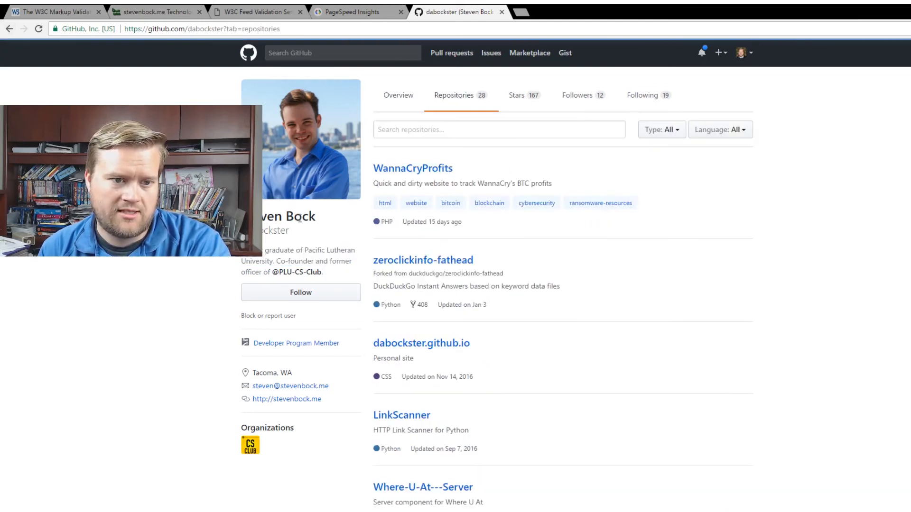
{"action": "scroll", "coordinate": [301, 223], "scroll_direction": "down", "scroll_amount": 2}
{"action": "scroll", "coordinate": [302, 223], "scroll_direction": "up", "scroll_amount": 3}
{"action": "left_click", "coordinate": [398, 96]}
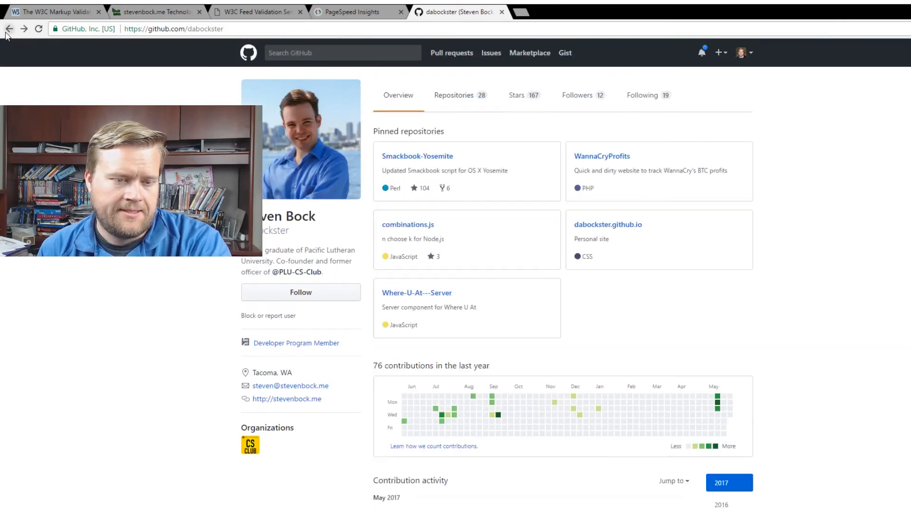
{"action": "left_click", "coordinate": [9, 28]}
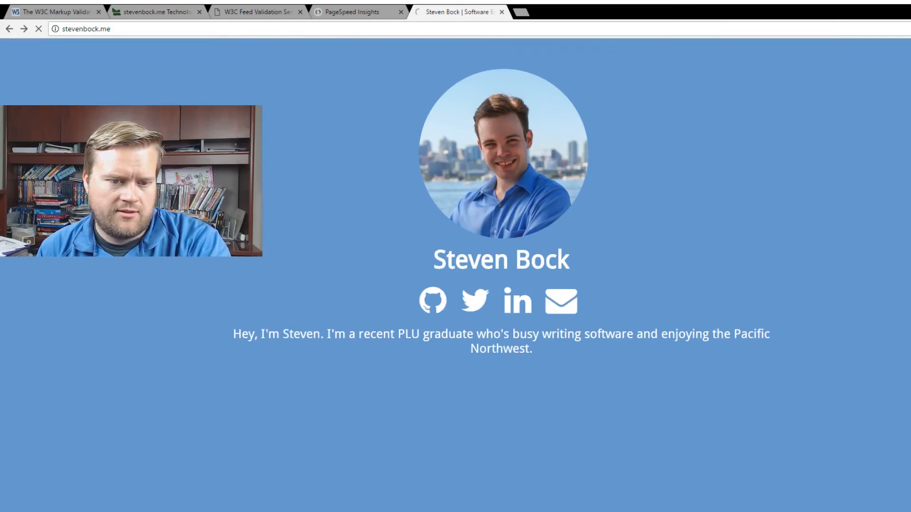
{"action": "left_click", "coordinate": [483, 305]}
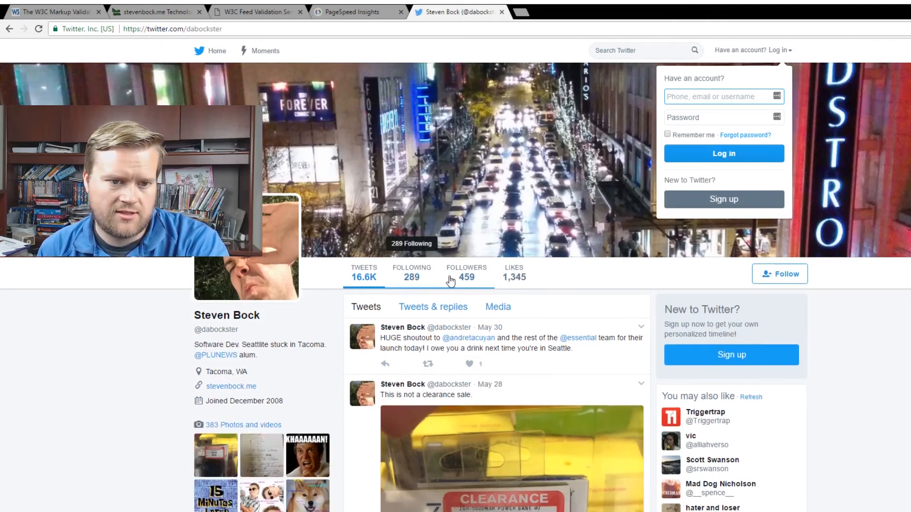
{"action": "left_click_drag", "start_coordinate": [271, 345], "coordinate": [278, 364]}
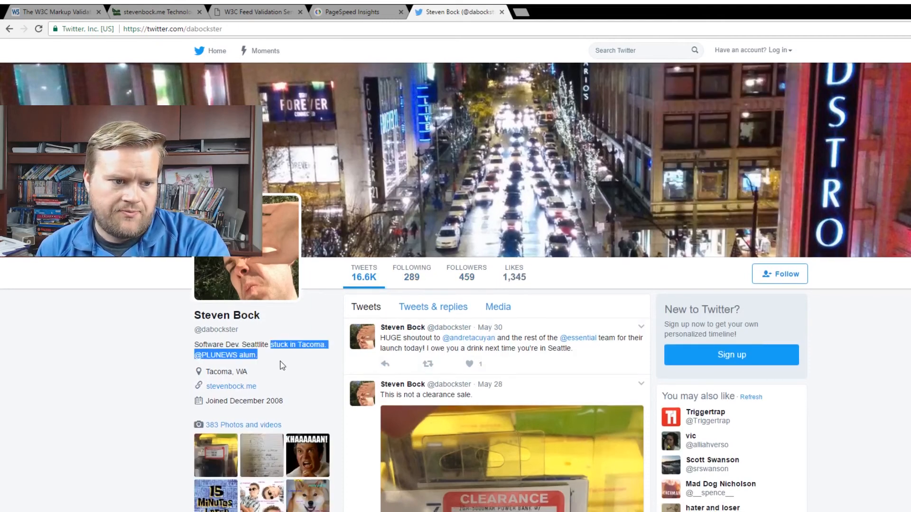
{"action": "left_click", "coordinate": [270, 362]}
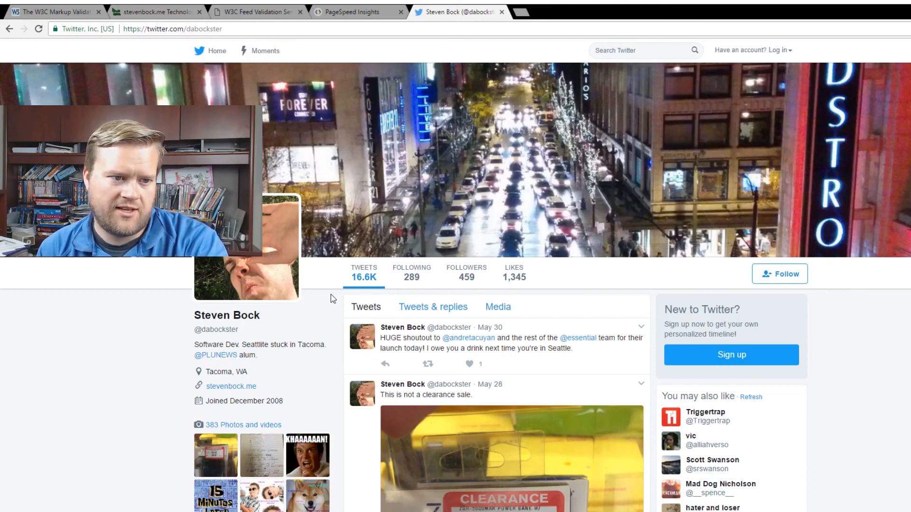
{"action": "scroll", "coordinate": [331, 294], "scroll_direction": "up", "scroll_amount": 1}
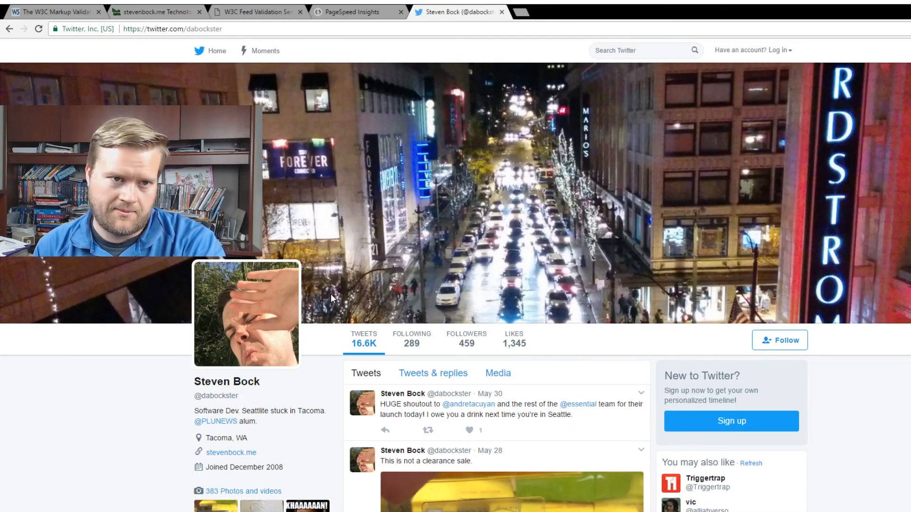
{"action": "scroll", "coordinate": [320, 388], "scroll_direction": "down", "scroll_amount": 2}
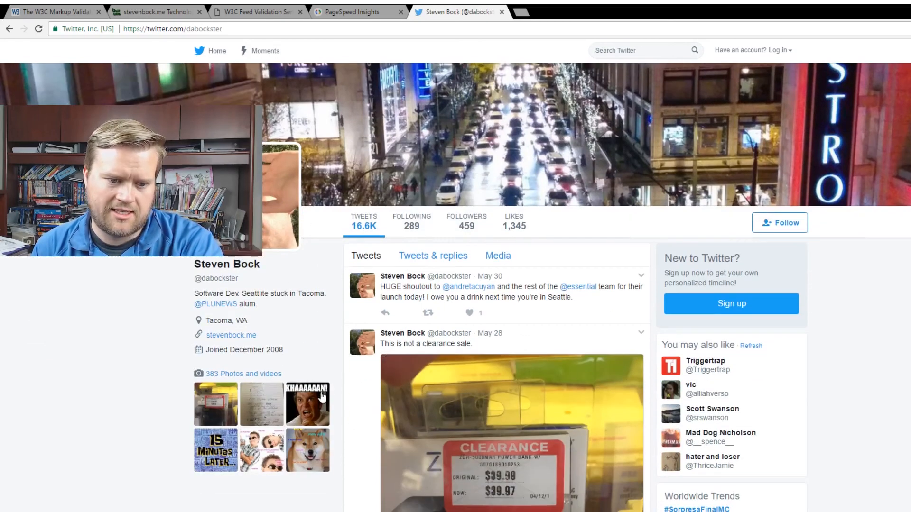
{"action": "scroll", "coordinate": [330, 380], "scroll_direction": "up", "scroll_amount": 2}
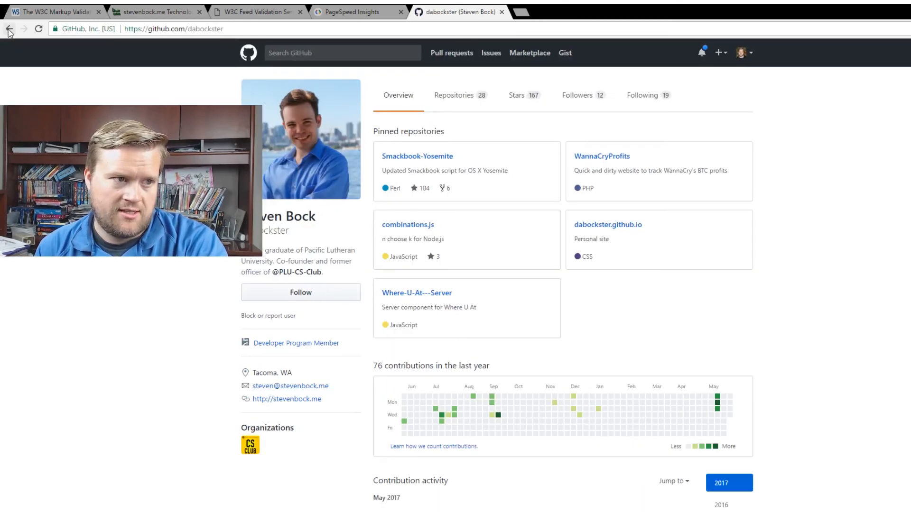
Go back to stevenbock.me and reload it from the address bar.
{"action": "left_click", "coordinate": [9, 29]}
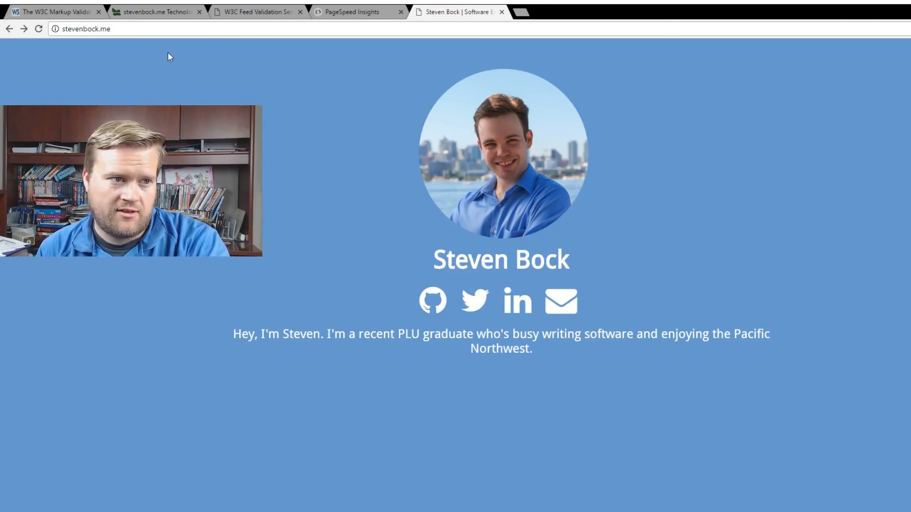
{"action": "left_click_drag", "start_coordinate": [73, 28], "coordinate": [98, 29]}
{"action": "left_click", "coordinate": [99, 28]}
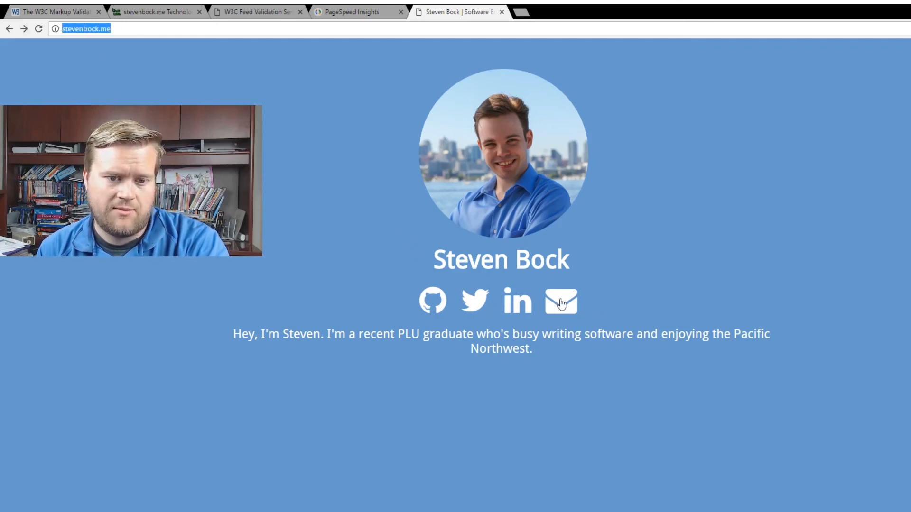
{"action": "key", "text": "Return"}
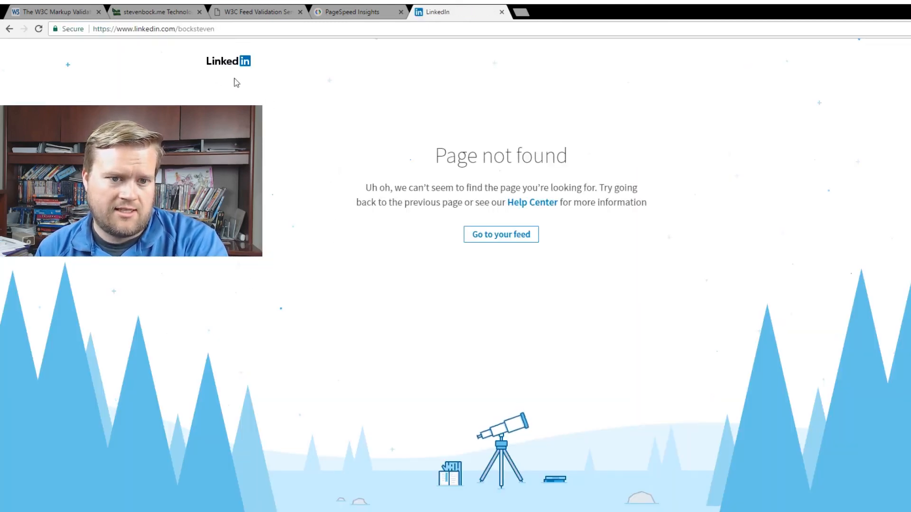
Navigate back from the LinkedIn Page not found error to stevenbock.me.
{"action": "left_click", "coordinate": [9, 29]}
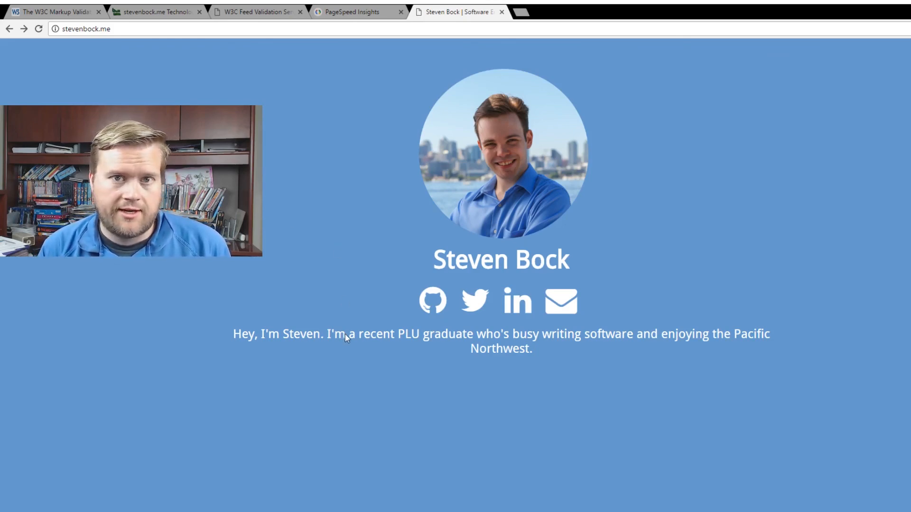
Inspect stevenbock.me in DevTools, switching between Elements, Sources and the empty Console.
{"action": "key", "text": "ctrl+shift+c"}
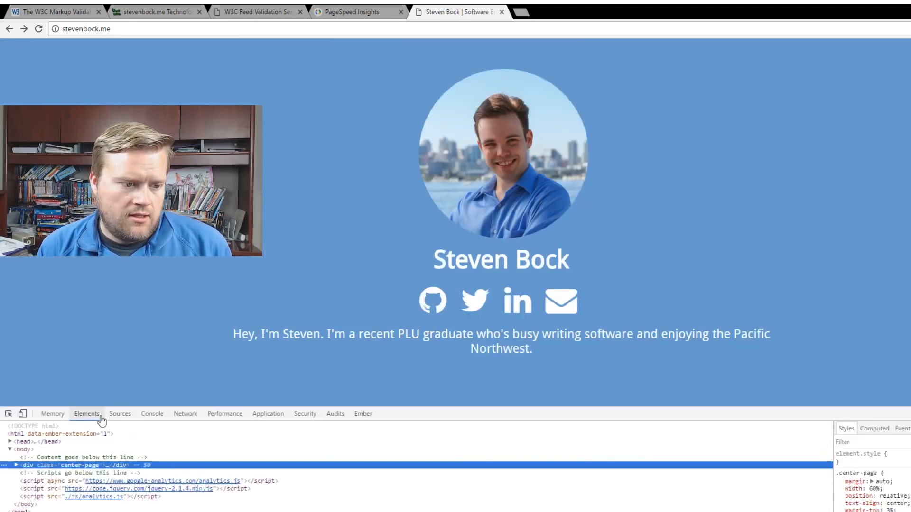
{"action": "left_click", "coordinate": [123, 416]}
{"action": "left_click", "coordinate": [157, 418]}
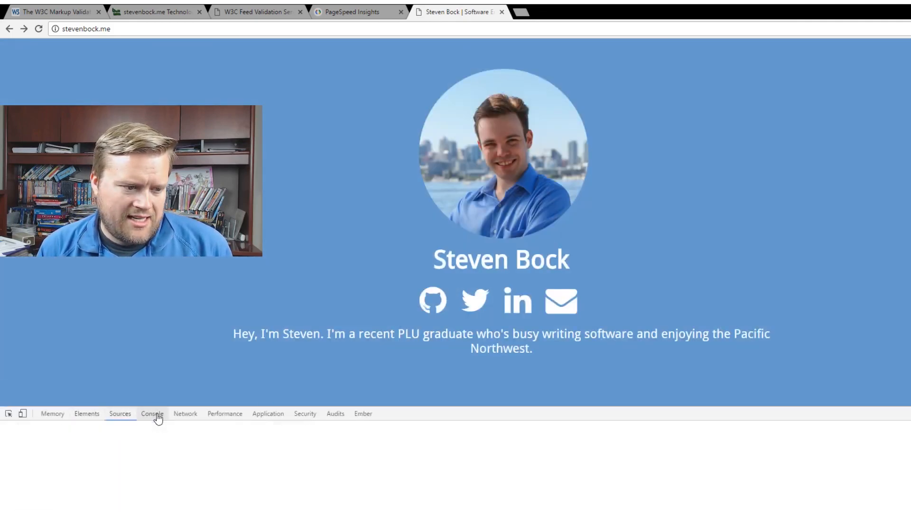
{"action": "left_click", "coordinate": [101, 417]}
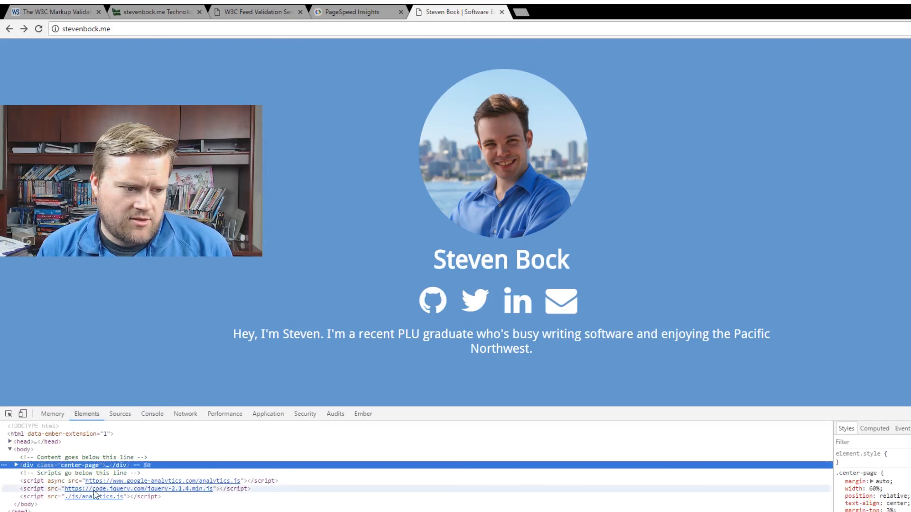
{"action": "left_click", "coordinate": [151, 416]}
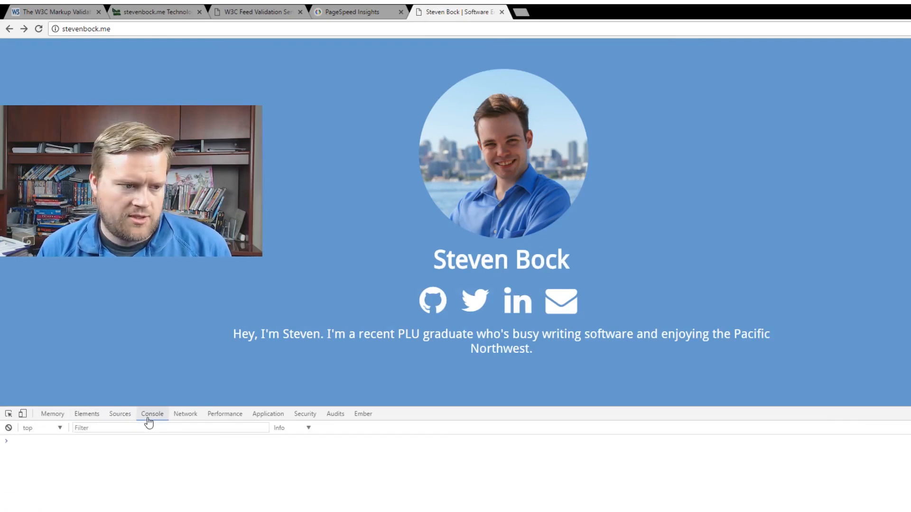
{"action": "left_click", "coordinate": [100, 417]}
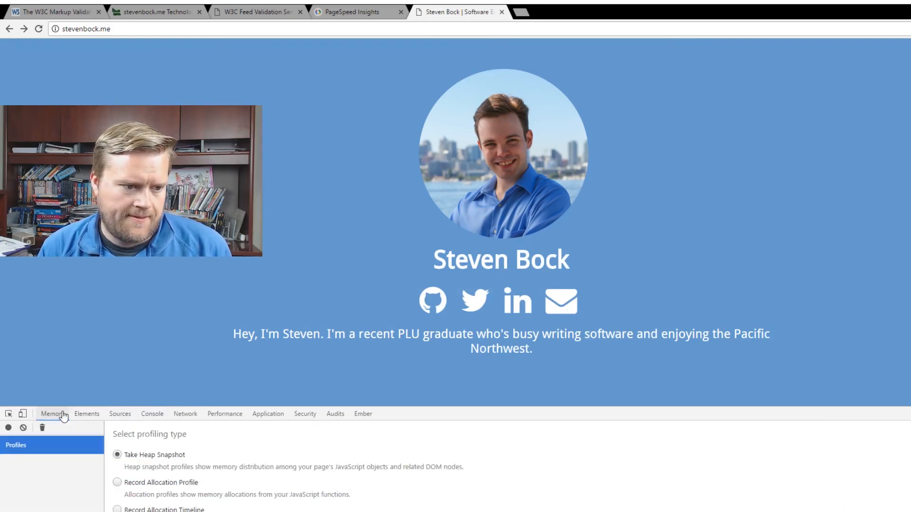